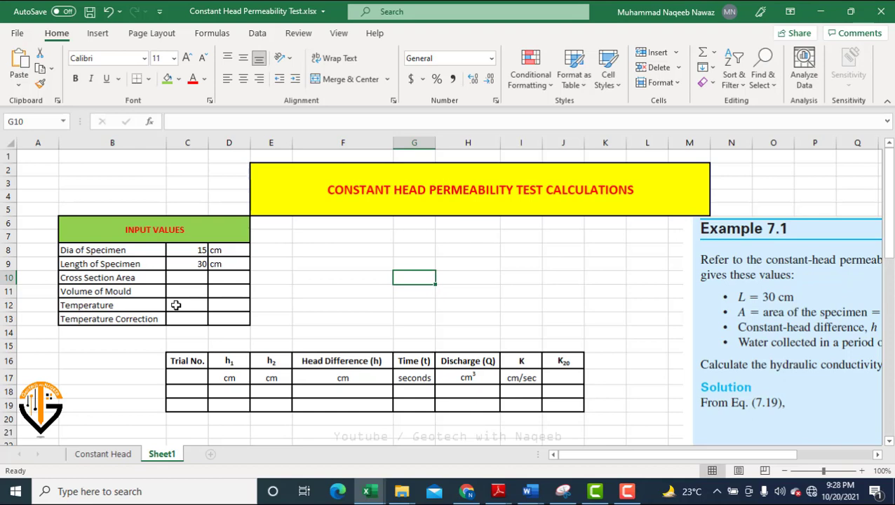
Step: Examine the temperature correction factor table and the given values and solution of Example 7.1 beside the calculation tables
scroll(807, 378, down, 6)
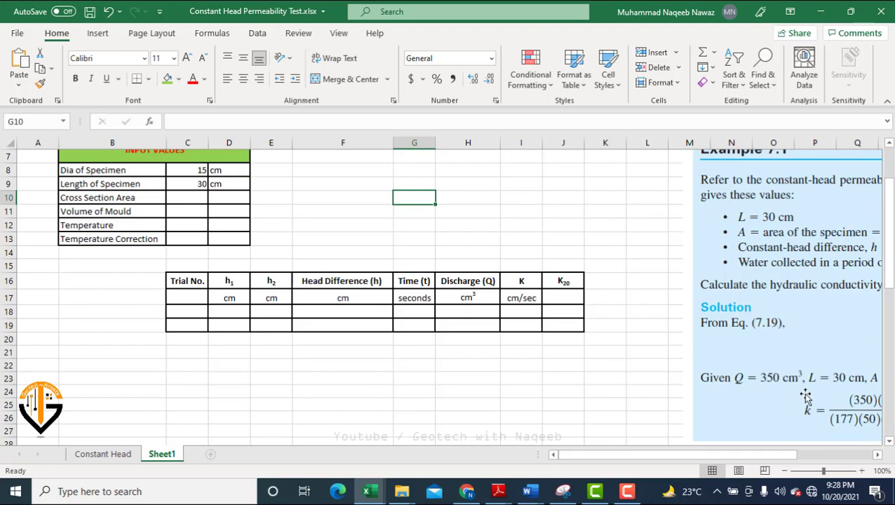
scroll(804, 396, down, 2)
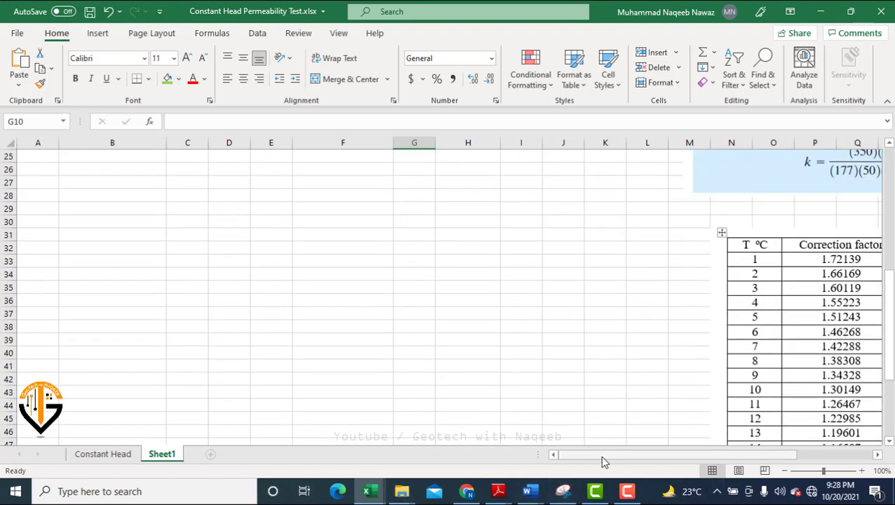
drag(600, 454, 643, 410)
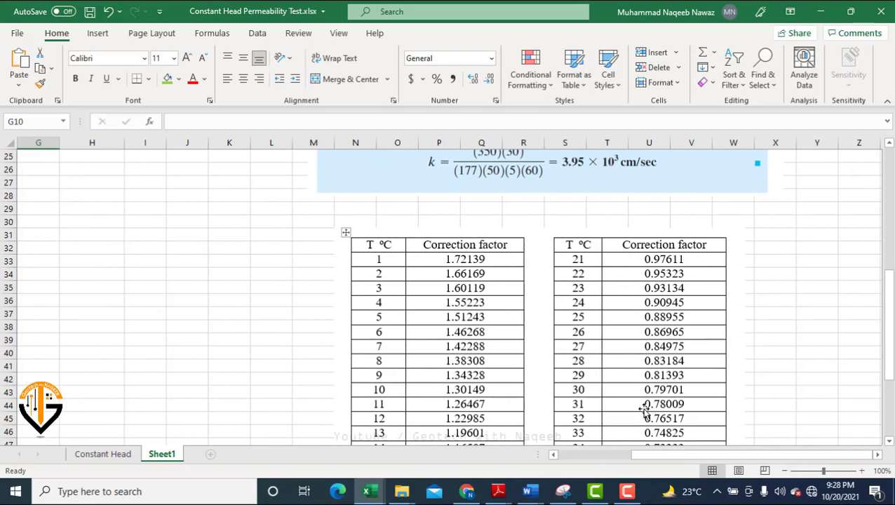
scroll(549, 315, down, 5)
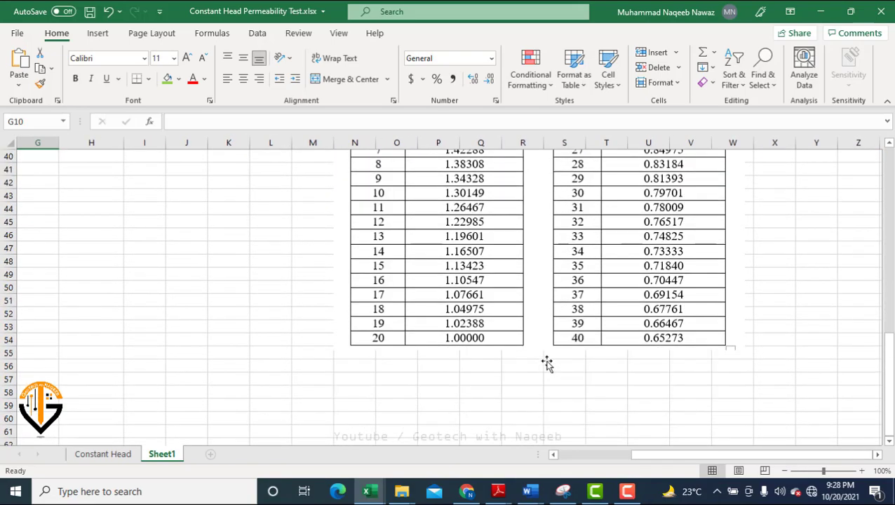
scroll(547, 362, up, 5)
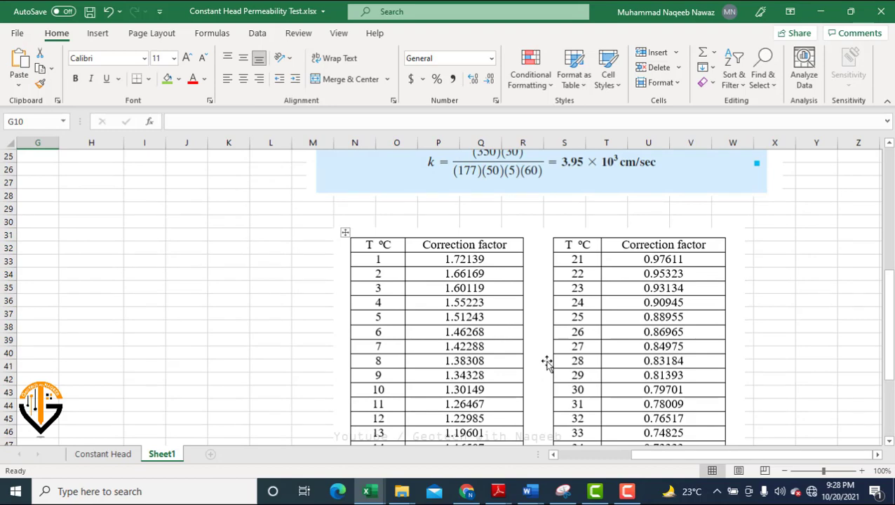
drag(662, 455, 701, 455)
scroll(307, 358, up, 5)
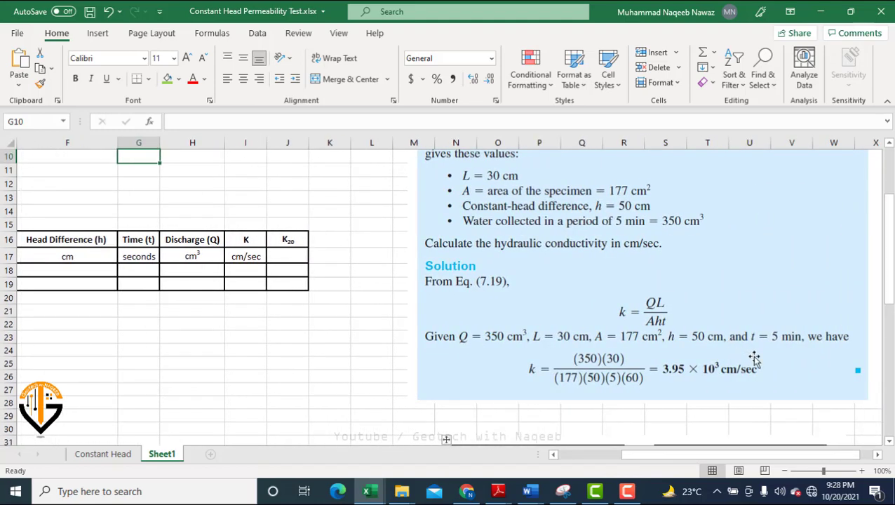
scroll(755, 359, up, 2)
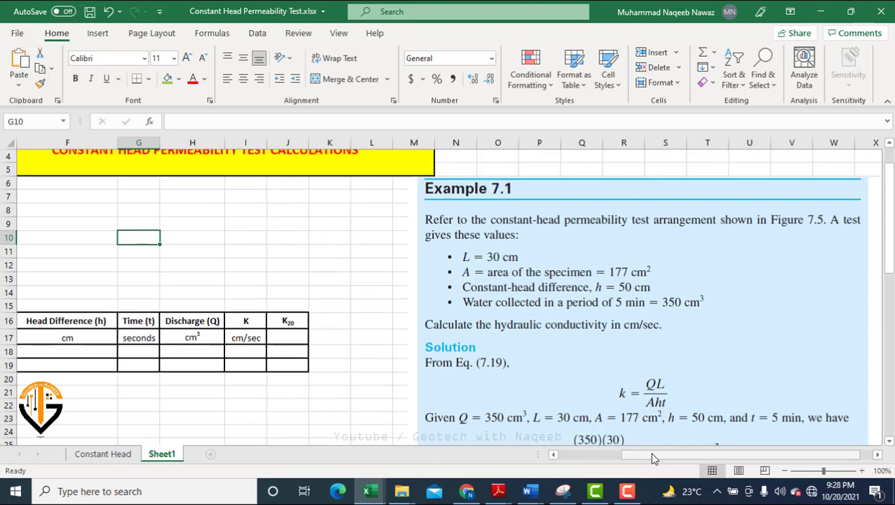
mouse_move(649, 456)
mouse_down()
mouse_move(675, 456)
mouse_move(662, 460)
mouse_up()
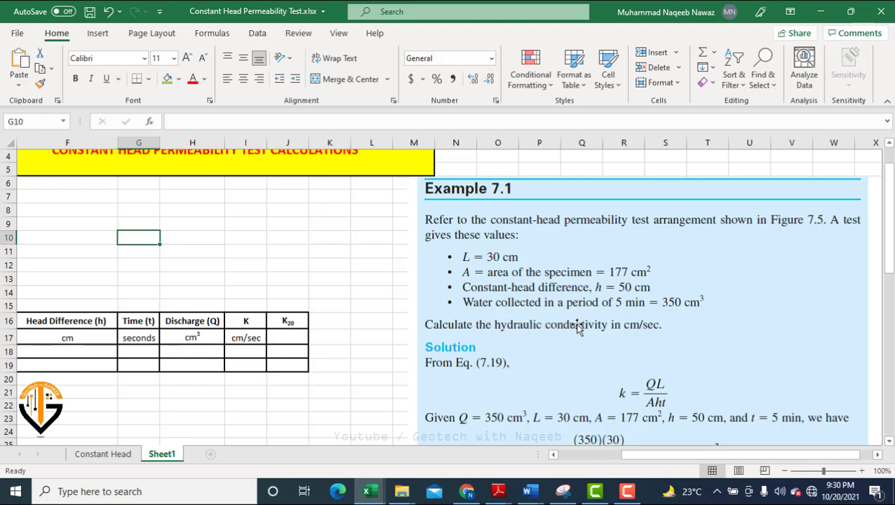
scroll(604, 342, down, 1)
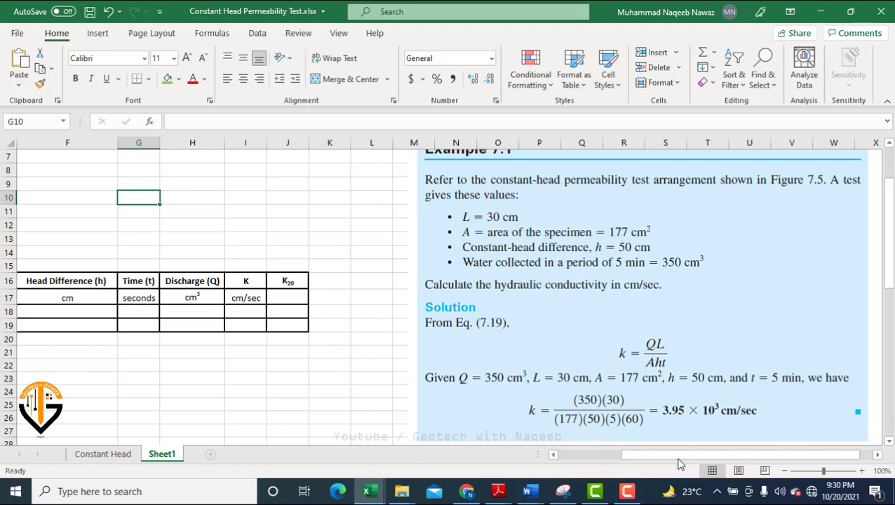
Step: Calculate the cross section area in C10 with the formula =3.1415*C8*C8/4, accepting the proposed formula correction
drag(677, 455, 588, 455)
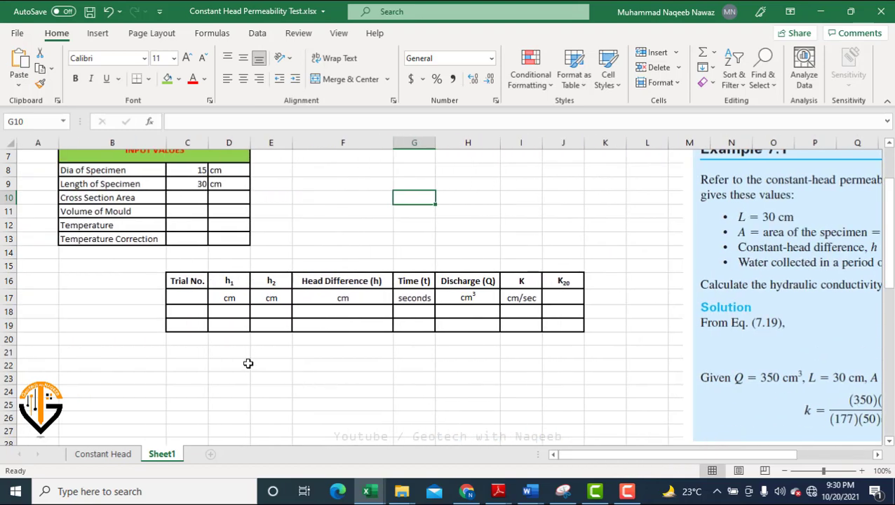
scroll(248, 363, up, 1)
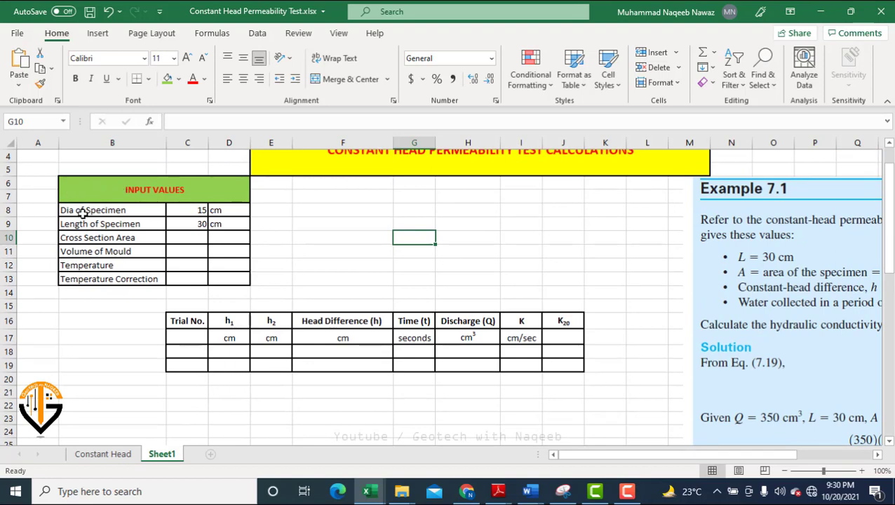
click(176, 238)
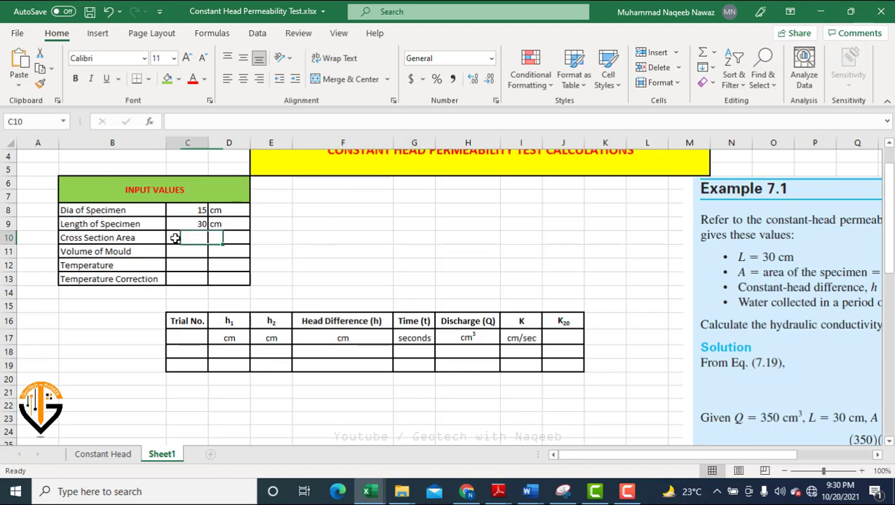
text(=)
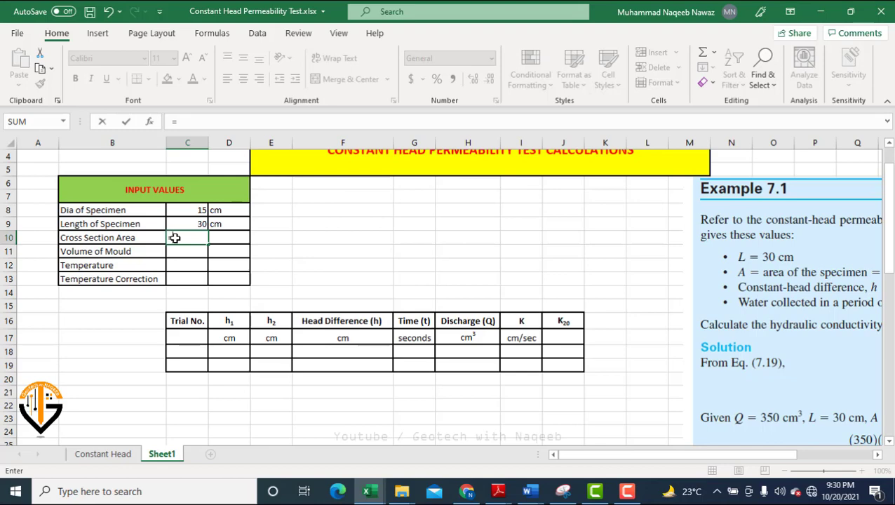
text(=3.1415)
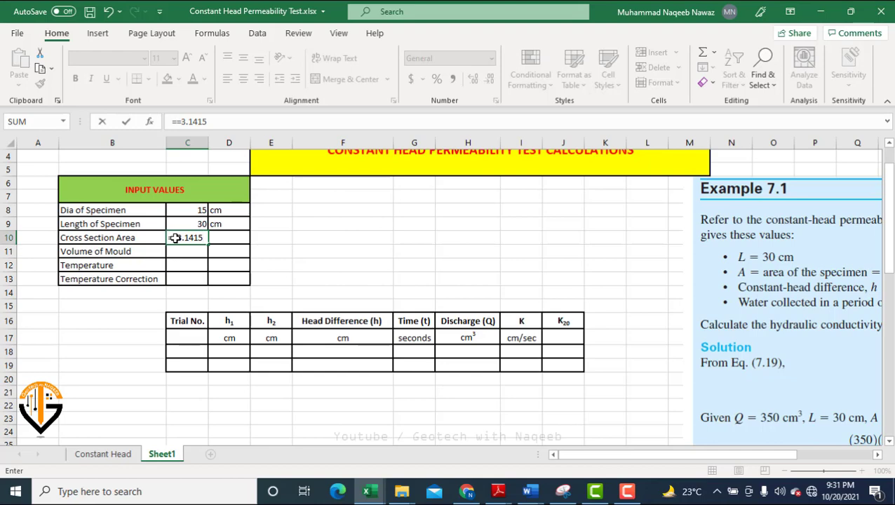
text(*)
click(188, 211)
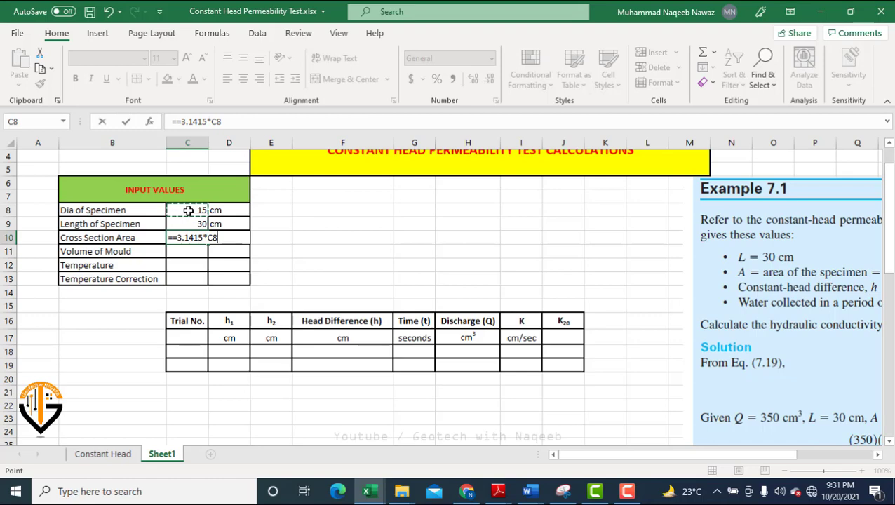
text(*)
click(188, 210)
text(/4)
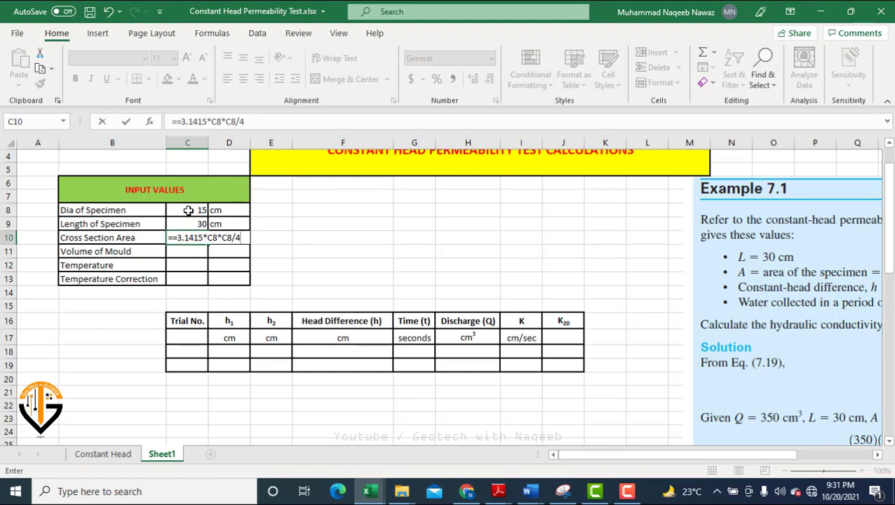
key(Return)
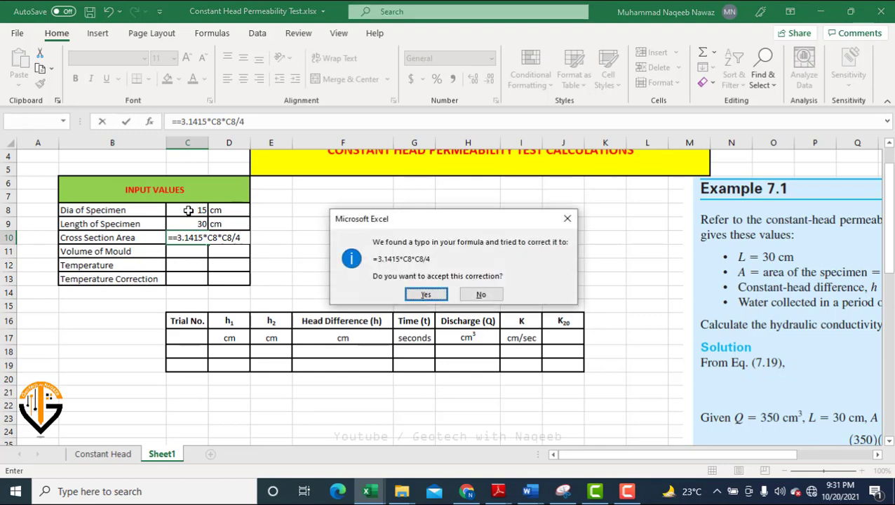
click(425, 294)
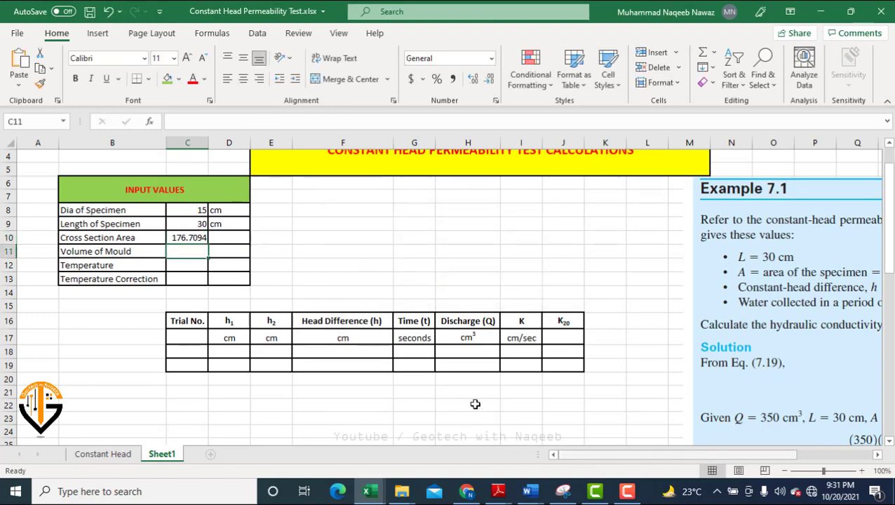
Step: Enter cm2 as the cross section area's unit in D10 and format the 2 as superscript
click(230, 239)
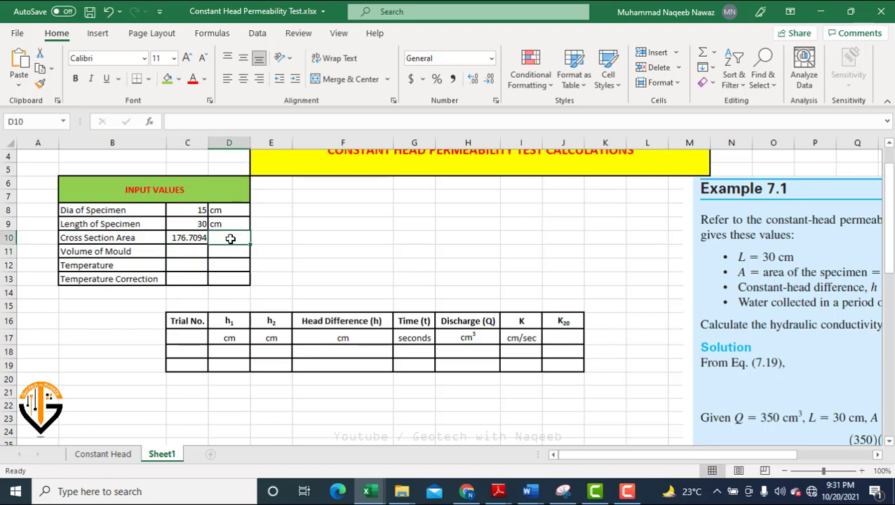
text(cm2)
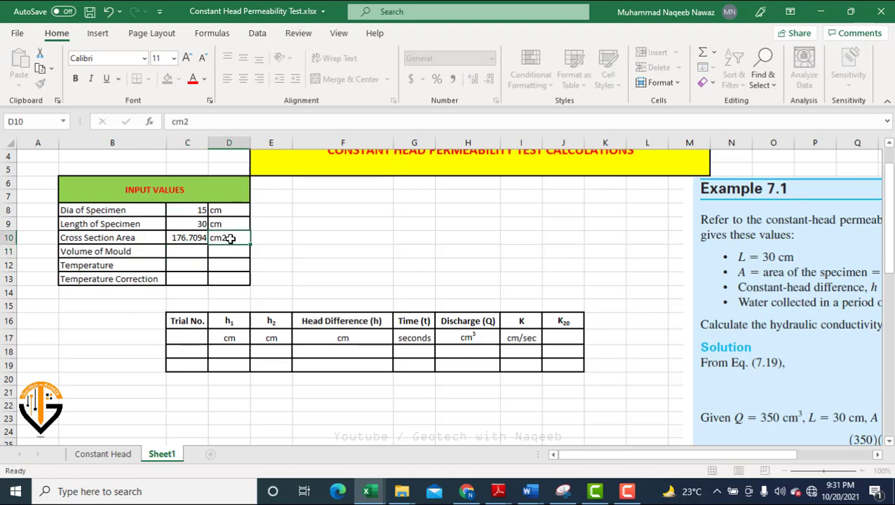
key(shift+Left)
key(Right)
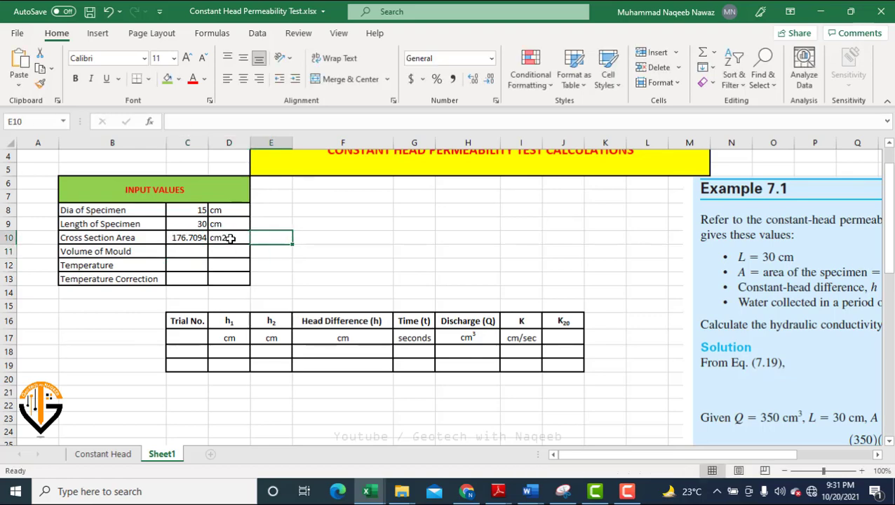
click(230, 239)
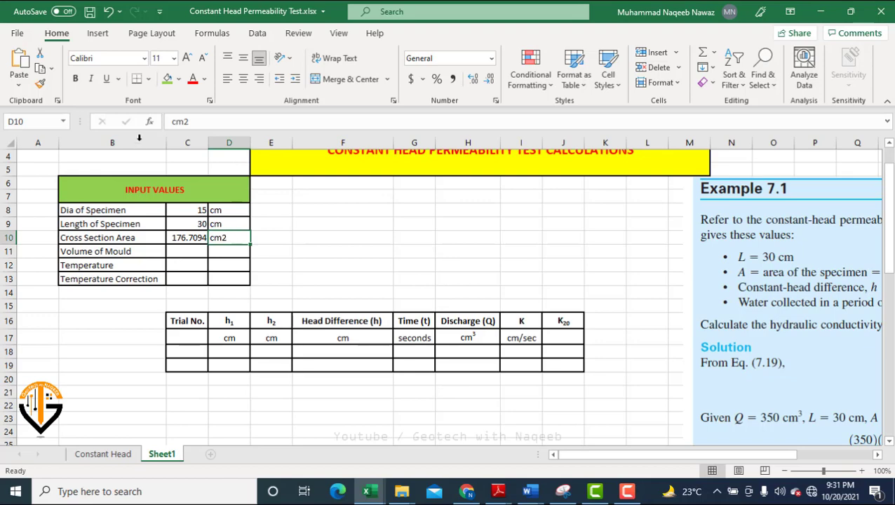
right_click(185, 121)
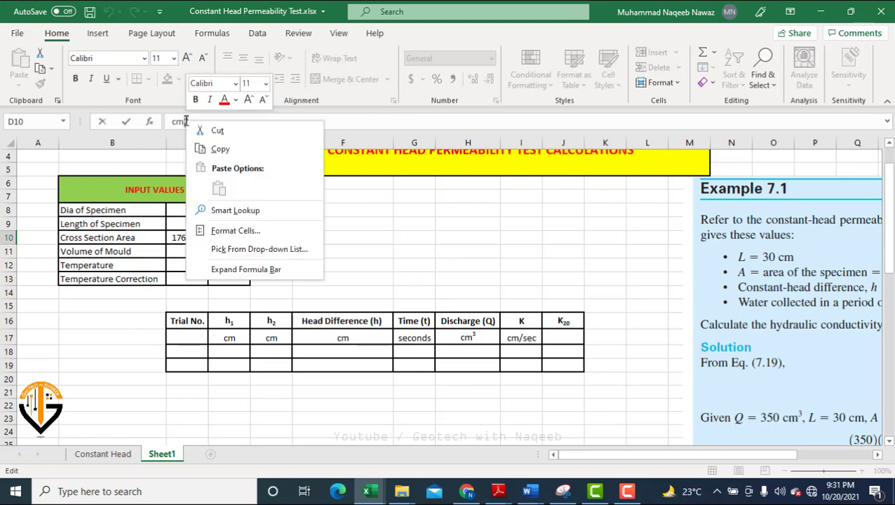
click(236, 231)
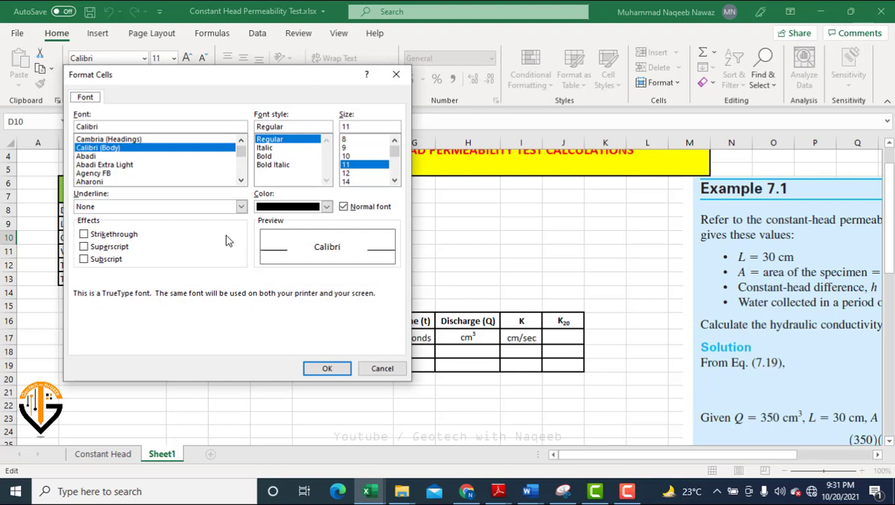
click(85, 247)
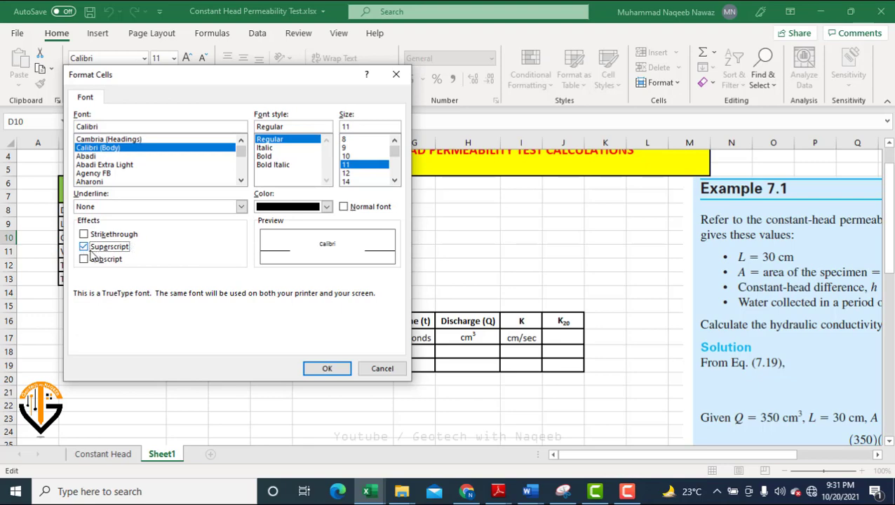
click(328, 368)
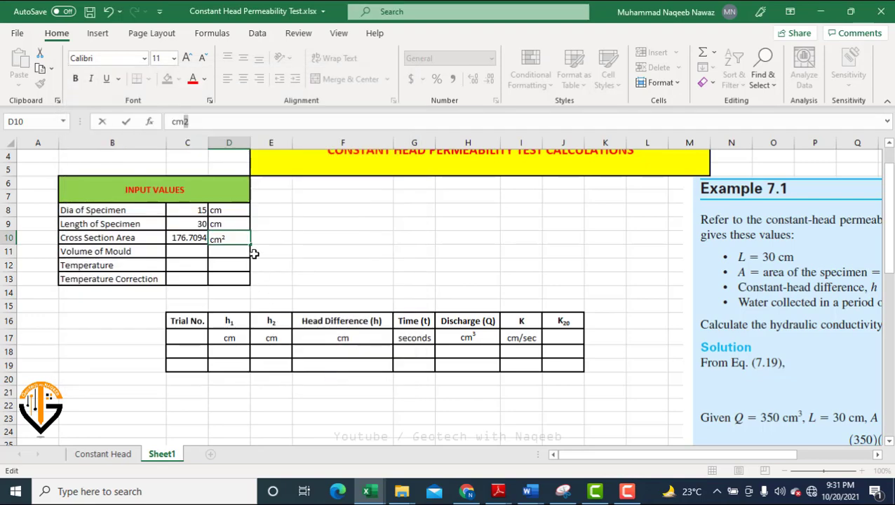
click(306, 235)
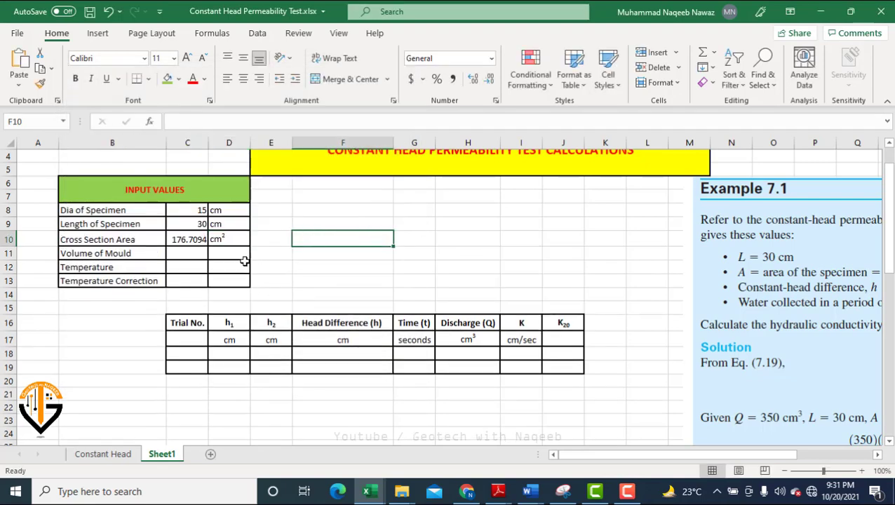
Step: Calculate the volume of mould in C11 as area times specimen length with the formula =C10*C9
click(182, 255)
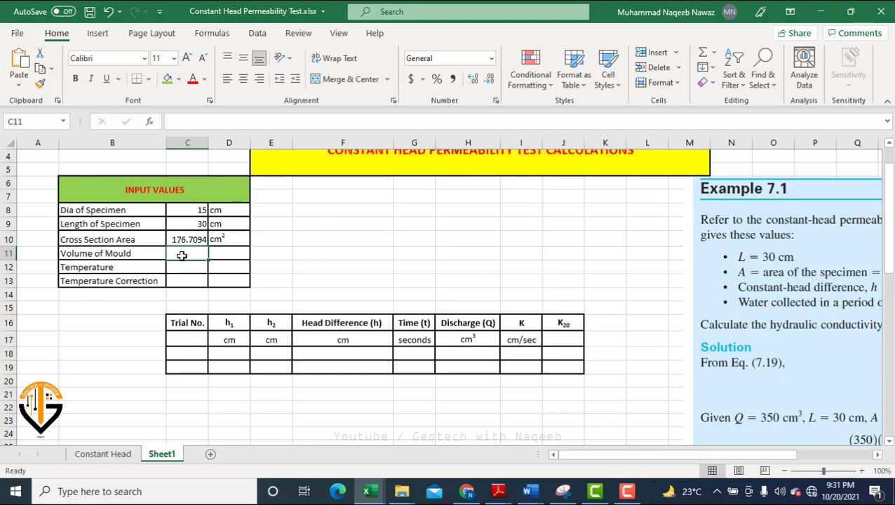
text(=)
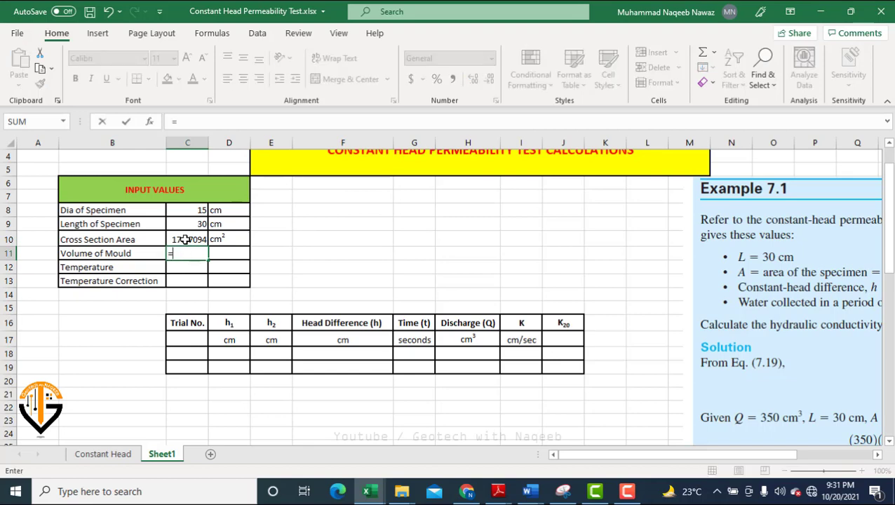
click(184, 239)
text(*)
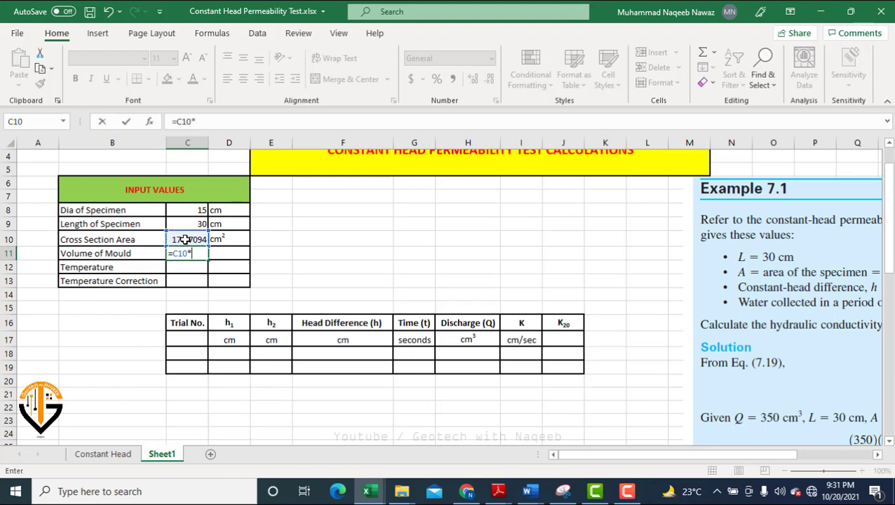
click(195, 224)
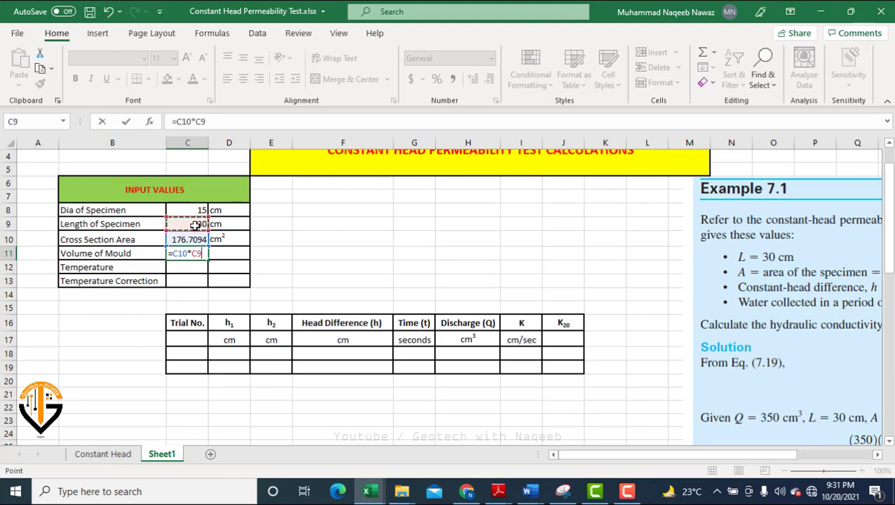
key(Return)
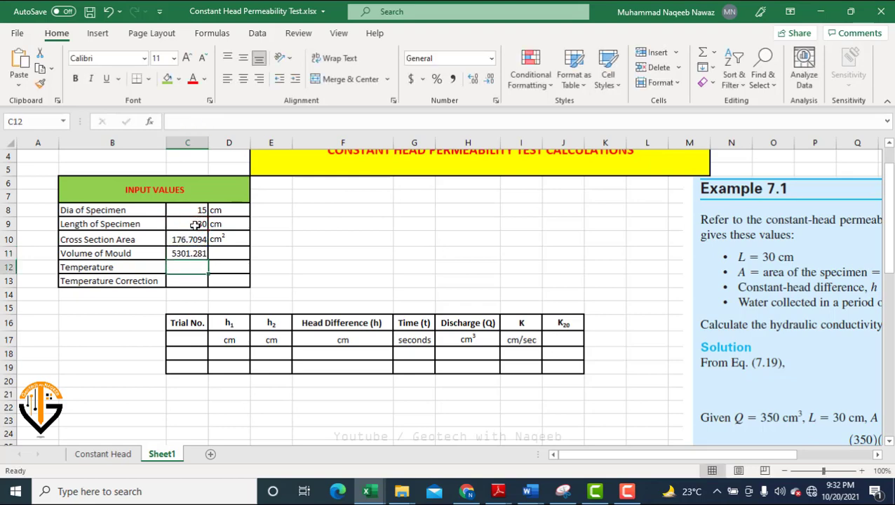
Step: Enter cm3 as the volume of mould's unit in D11 and format the 3 as superscript
click(227, 255)
text(cm)
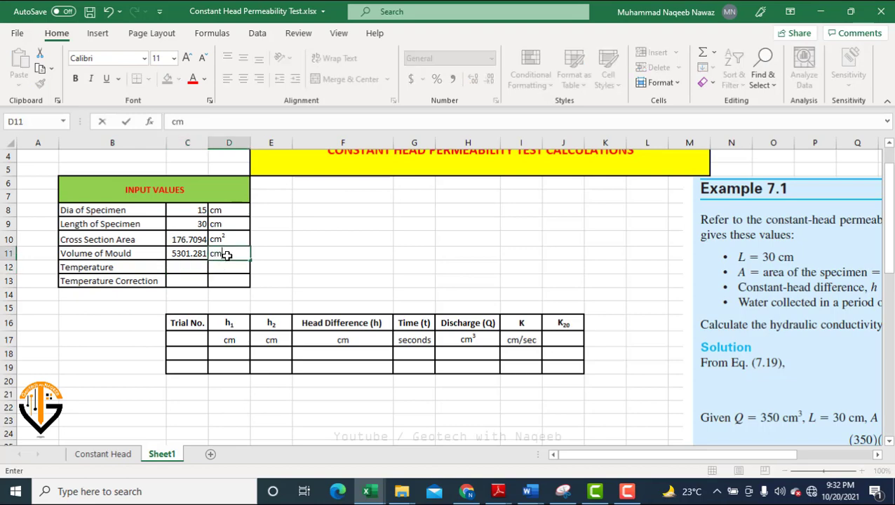
text(3)
drag(187, 121, 182, 121)
right_click(184, 122)
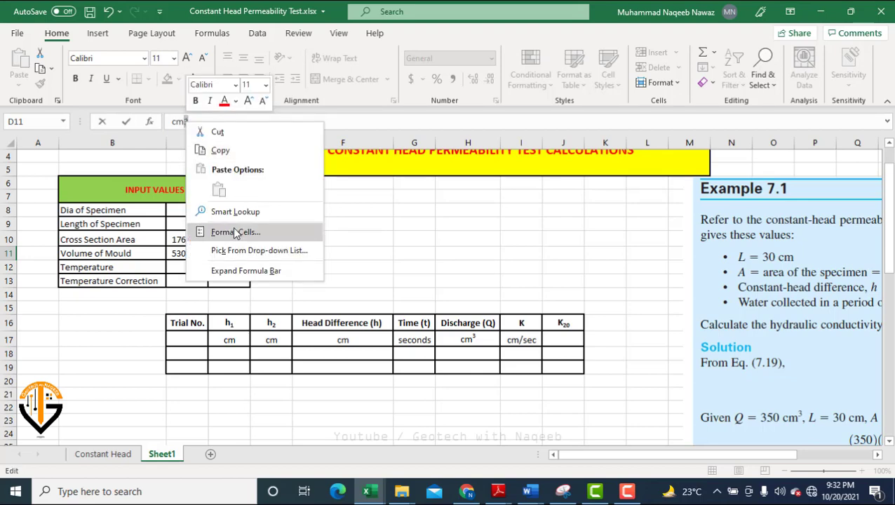
click(235, 232)
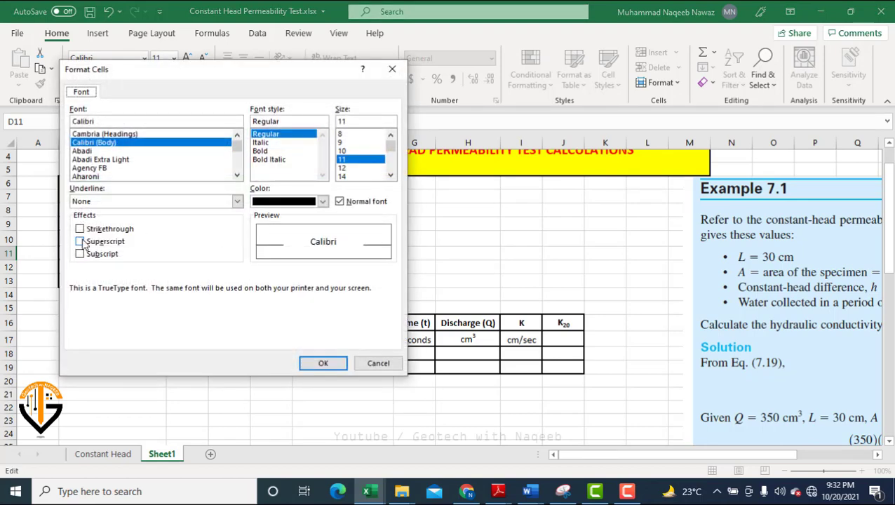
click(80, 241)
click(323, 362)
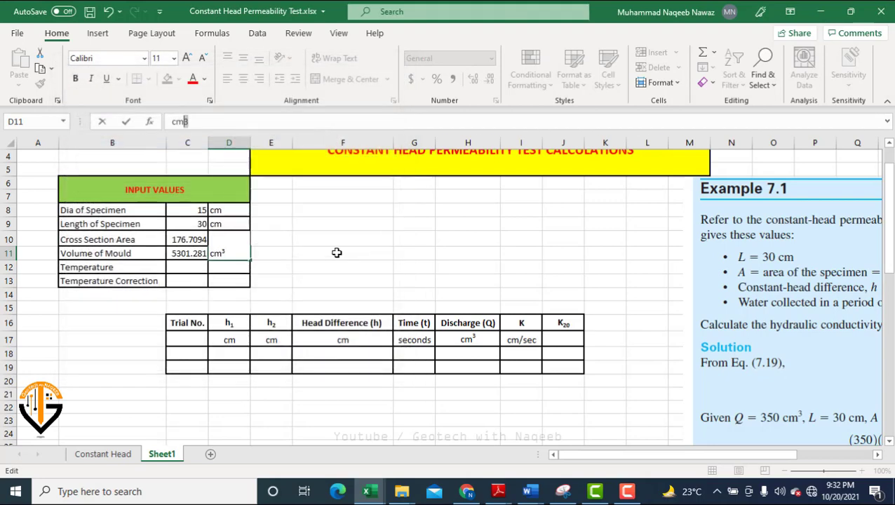
click(337, 252)
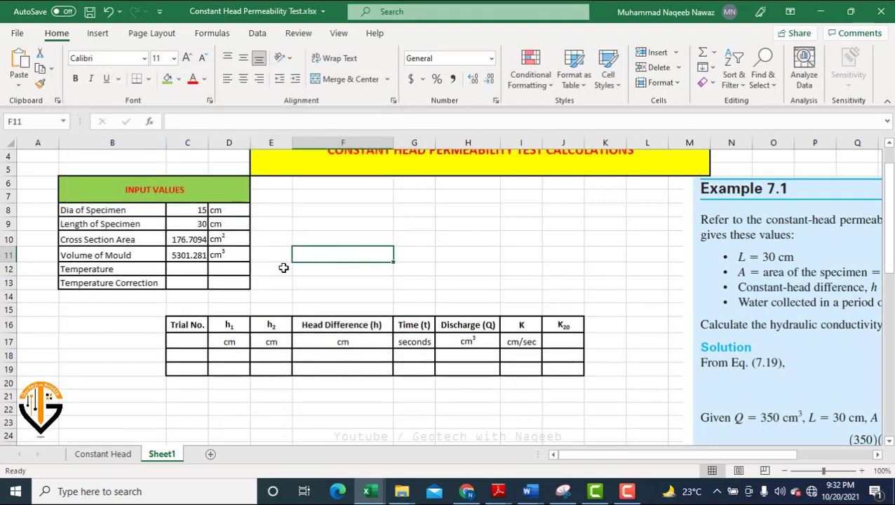
Step: Enter 20 as the temperature in C12 and oC as its unit in D12, formatting the o as superscript
click(181, 269)
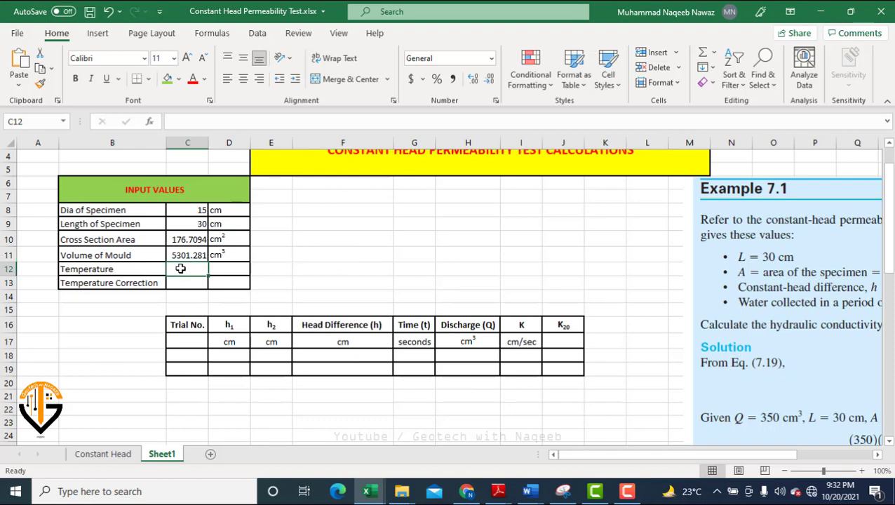
text(20)
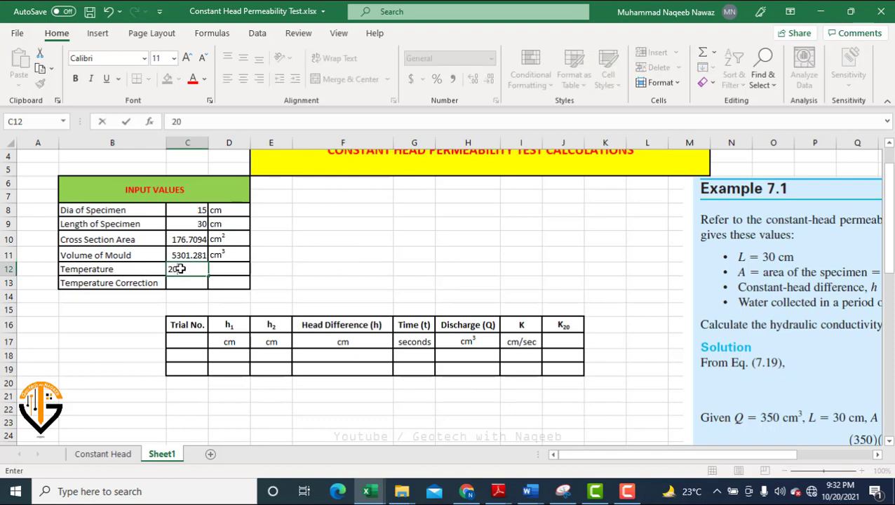
key(Tab)
text(o)
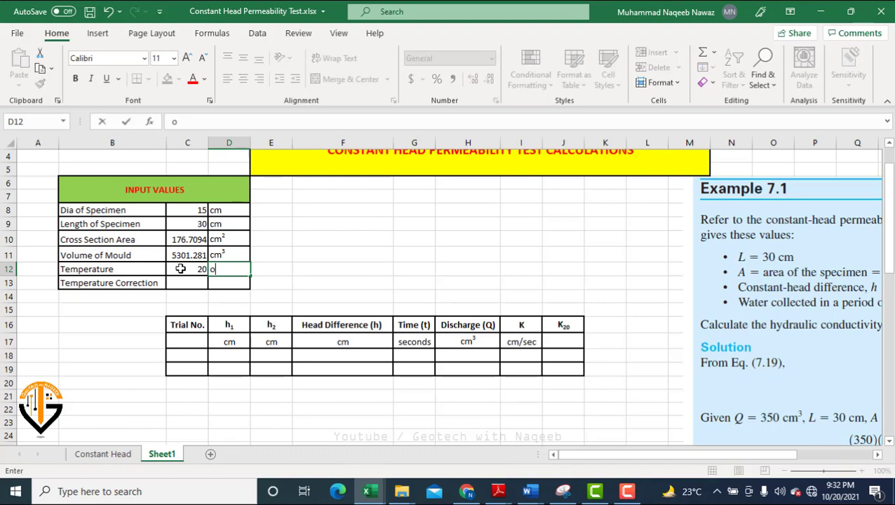
text(C)
right_click(172, 119)
click(214, 228)
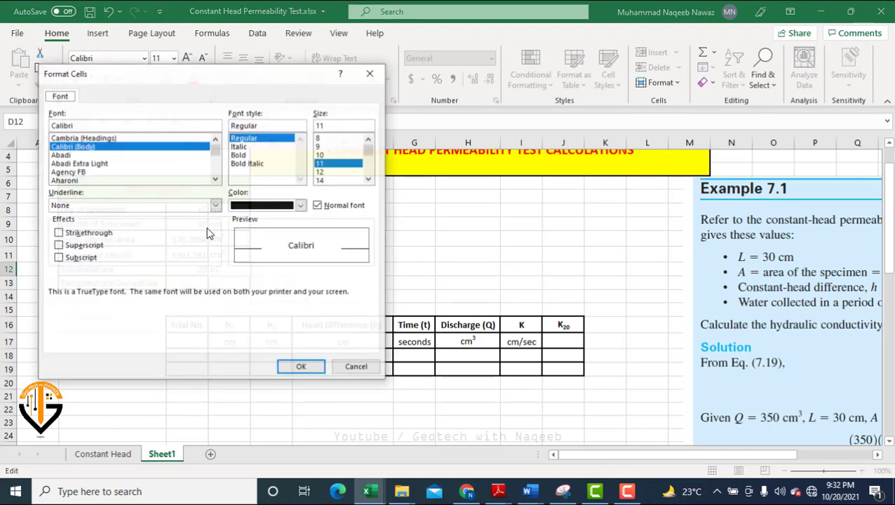
click(77, 245)
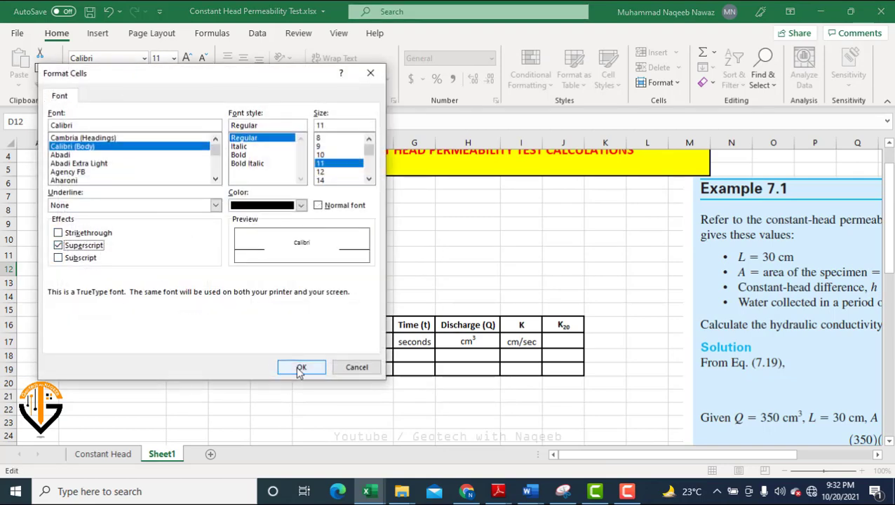
click(298, 367)
click(329, 269)
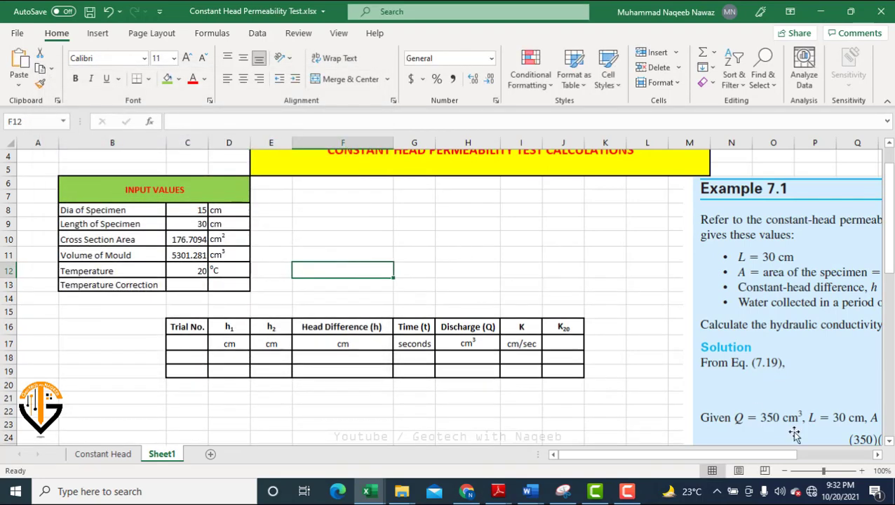
Step: Look up the correction factor for 20 °C in the correction table and enter 1 as the temperature correction in C13
drag(765, 456, 787, 457)
scroll(591, 379, down, 11)
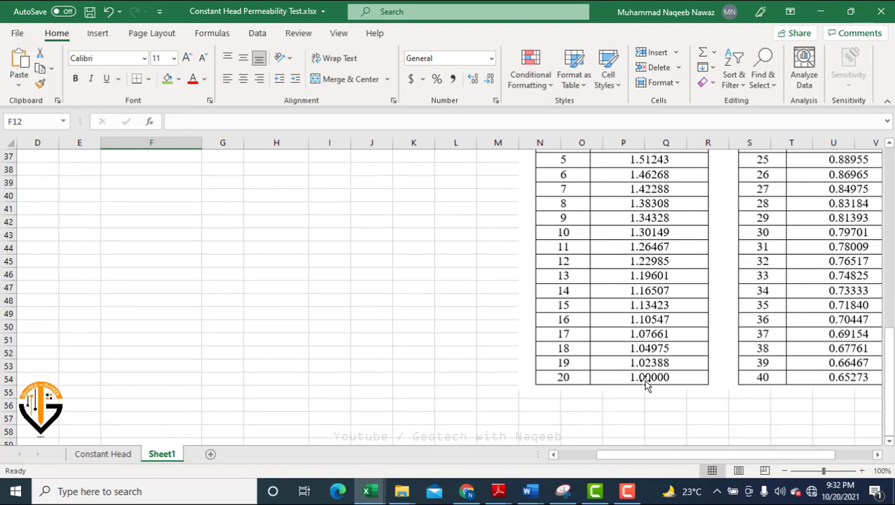
scroll(644, 384, up, 2)
scroll(645, 385, up, 2)
scroll(408, 329, up, 3)
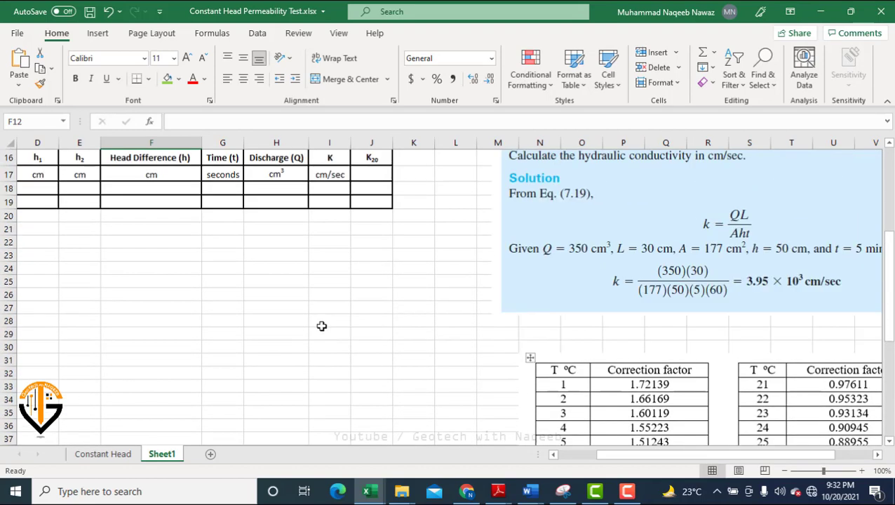
scroll(33, 210, up, 3)
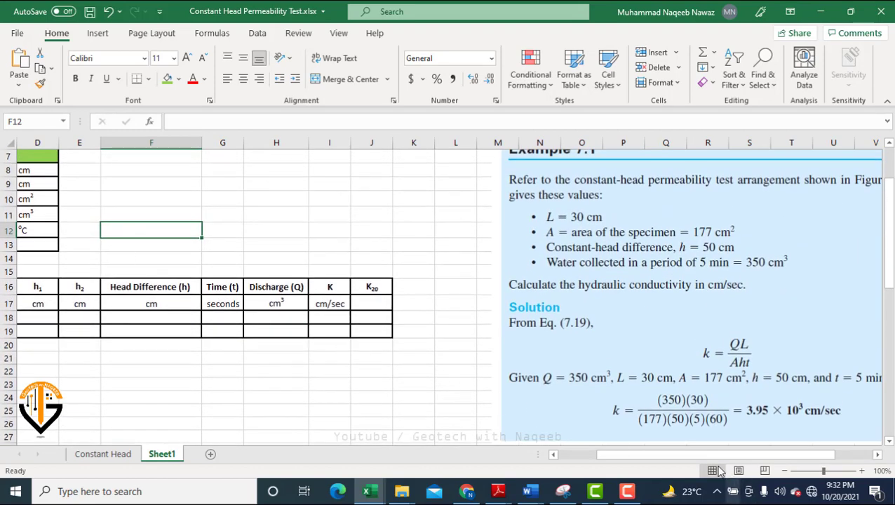
drag(705, 457, 613, 457)
click(193, 244)
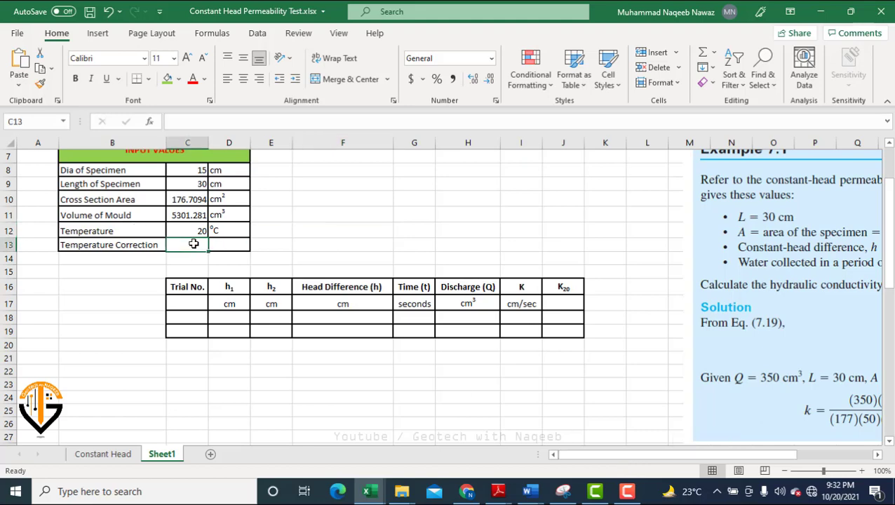
text(1)
key(Return)
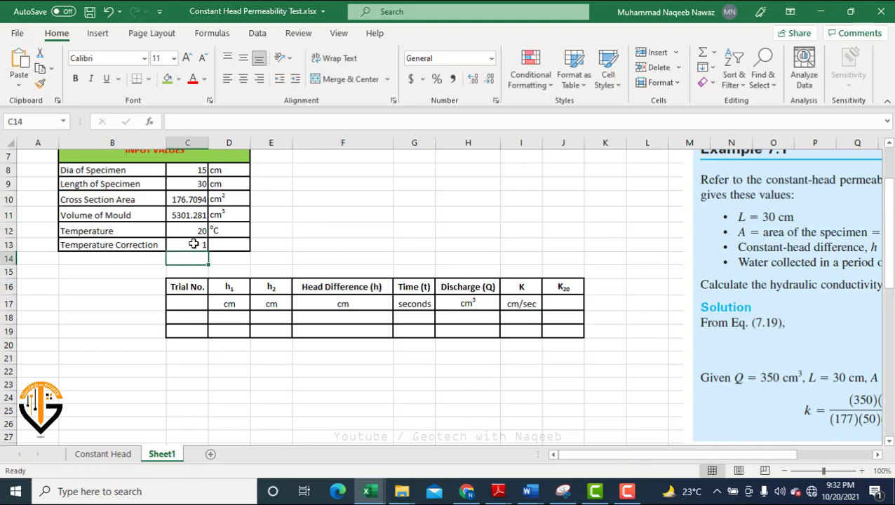
Step: Enter 1 in the Trial No. column in C17 and in C18
click(191, 304)
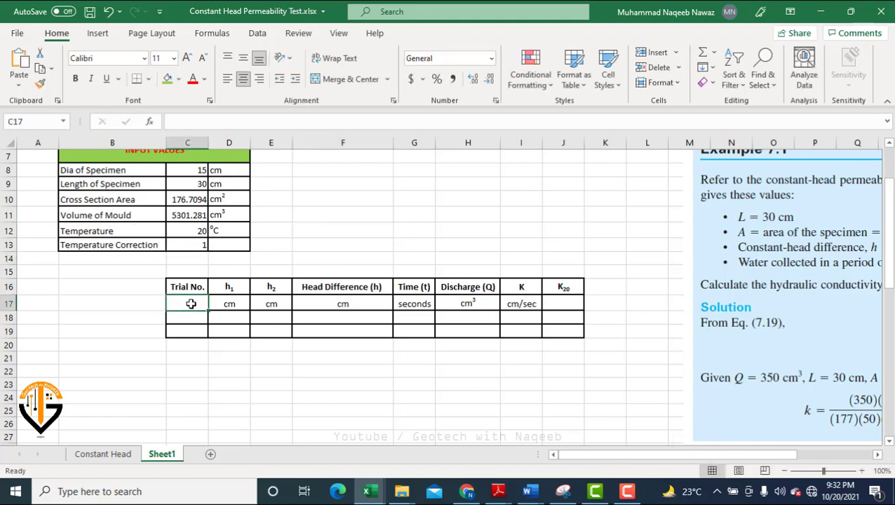
key(Right)
key(Right)
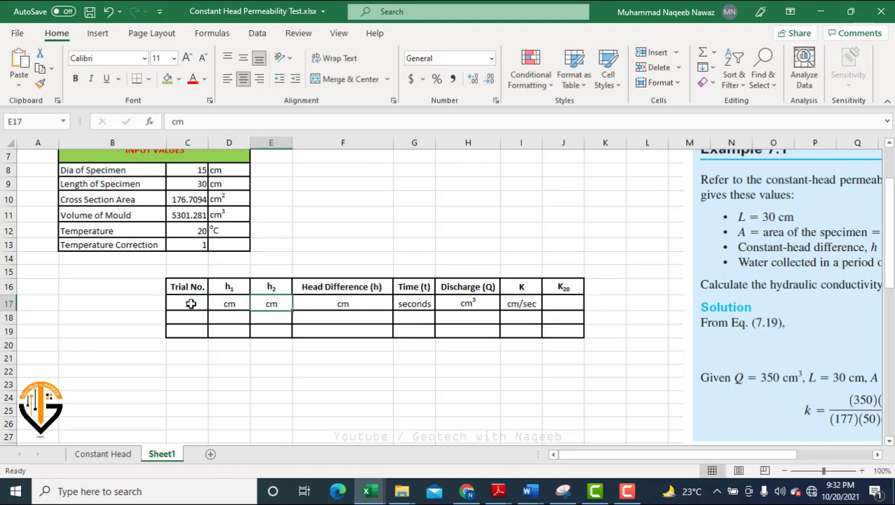
key(Left)
key(Down)
key(Left)
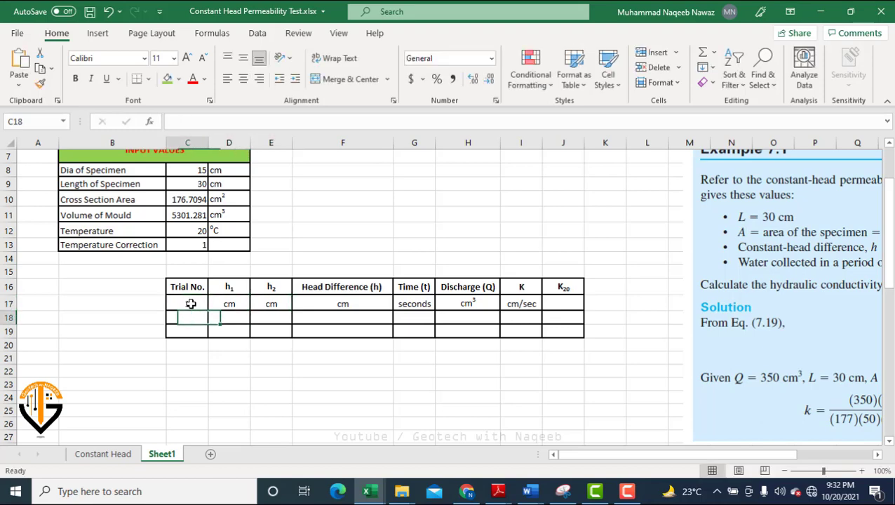
text(1)
key(Right)
key(Right)
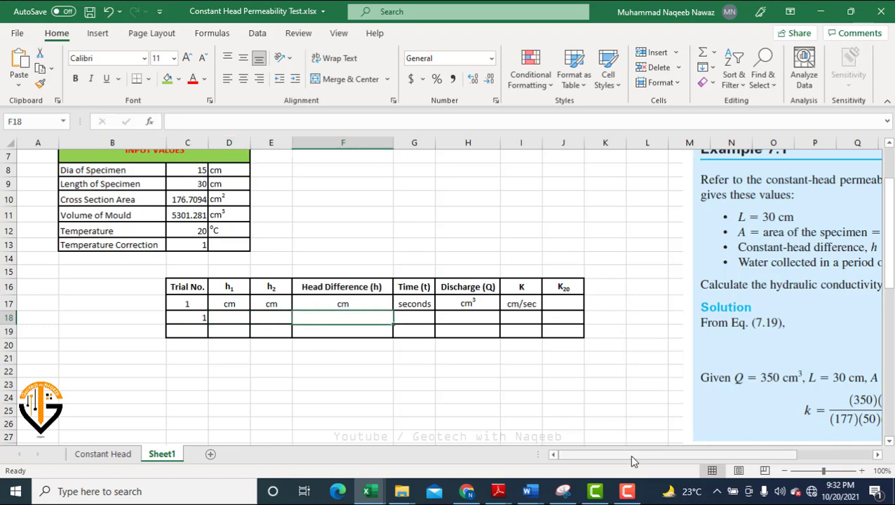
Step: Enter the first trial's heads in row 18, with h1 as 270 cm and h2 as 220 cm
mouse_move(628, 454)
mouse_down()
mouse_move(669, 454)
mouse_move(633, 460)
mouse_up()
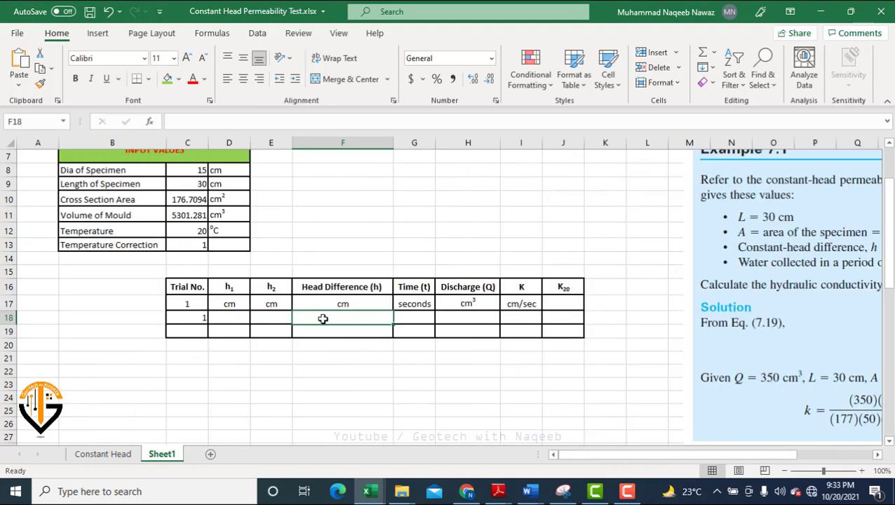
click(221, 318)
text(270)
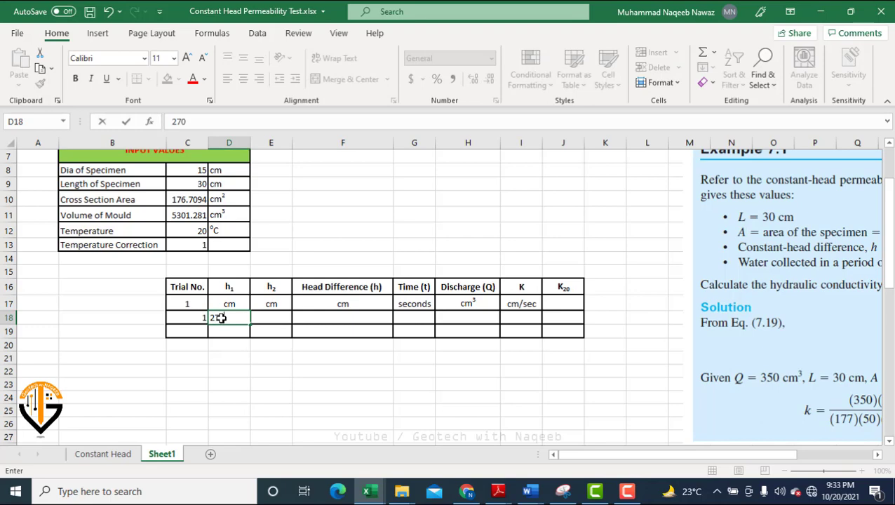
key(Tab)
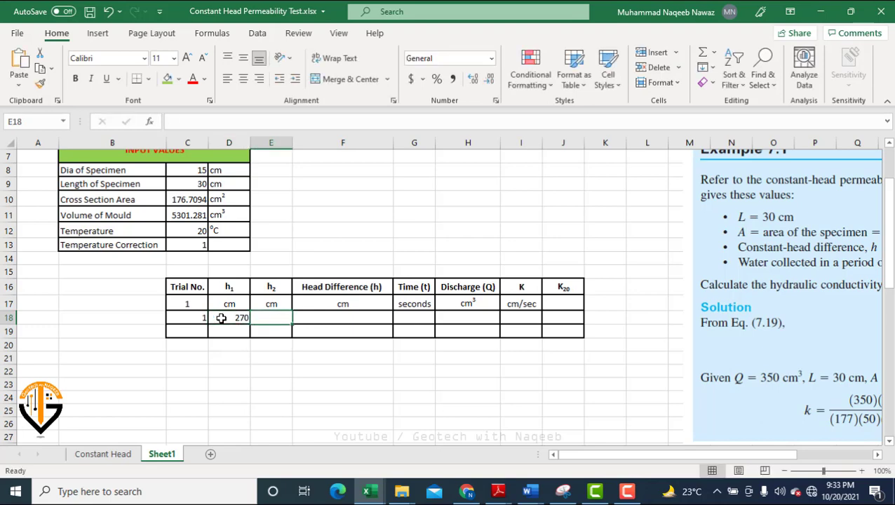
text(220)
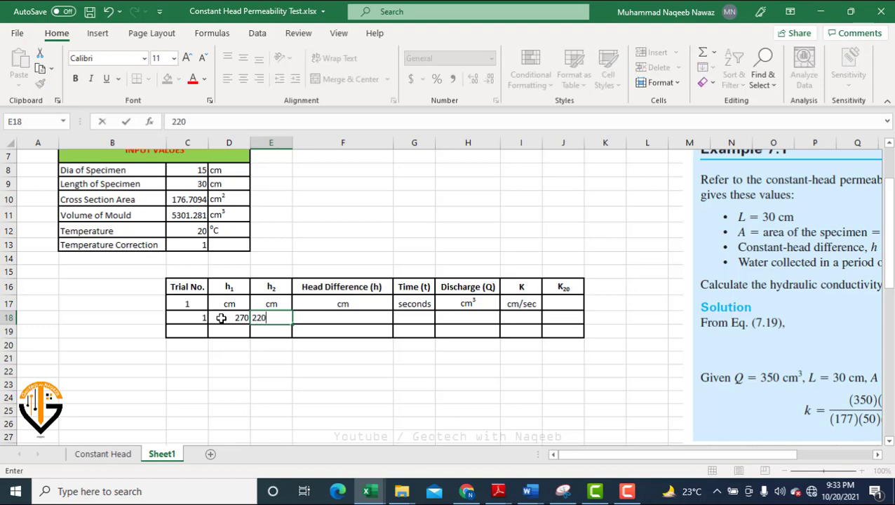
key(Tab)
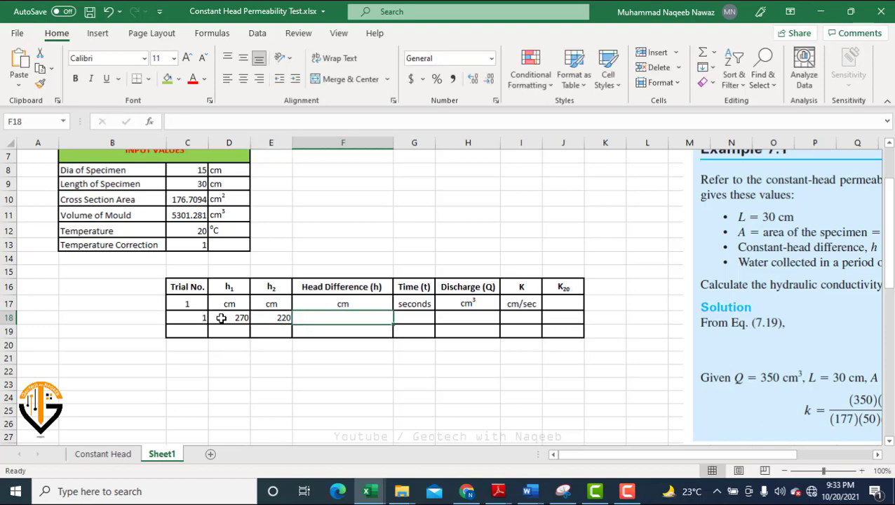
Step: Calculate the first trial's head difference in F18 with the formula =D18-E18
text(=)
click(220, 317)
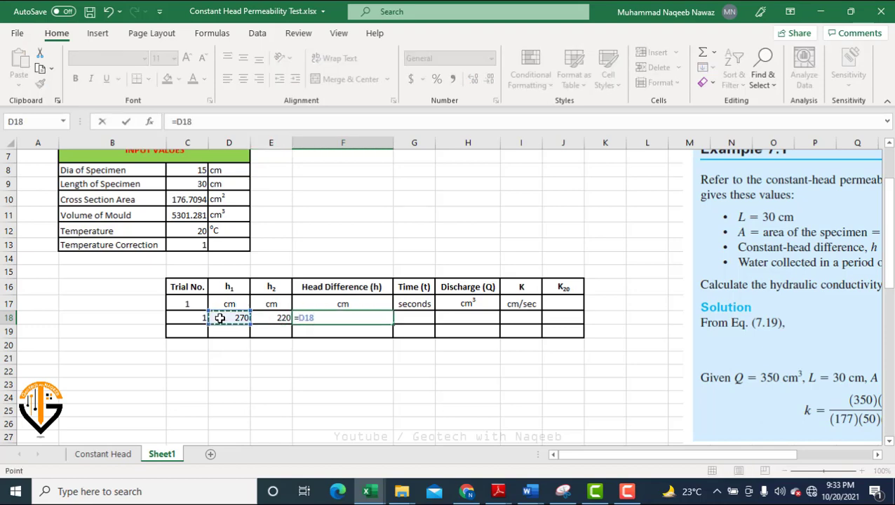
text(-)
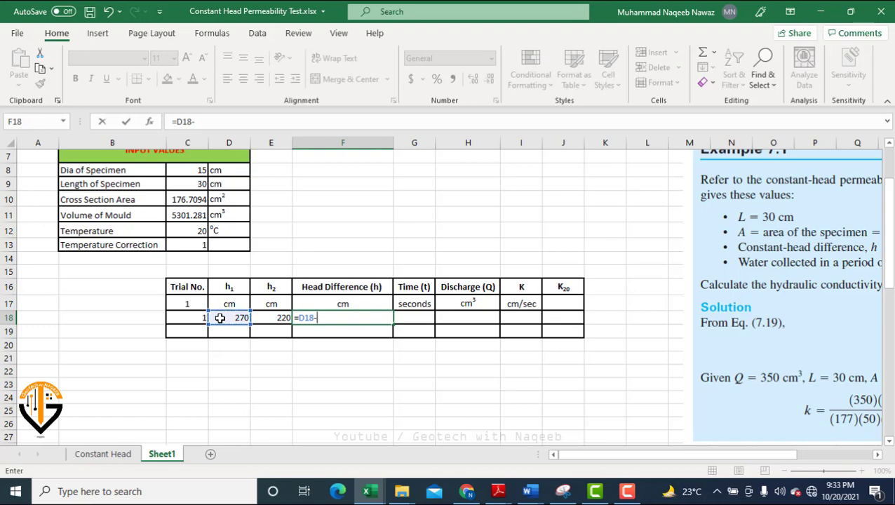
click(278, 317)
key(Return)
Step: Enter the example's collection time of 5 minutes as a helper value in G14 above the Time column
scroll(315, 319, down, 1)
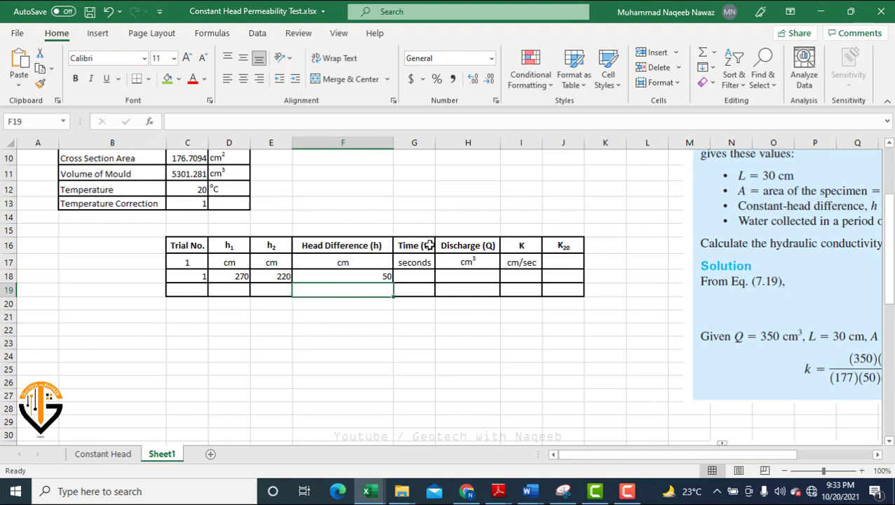
drag(610, 457, 648, 459)
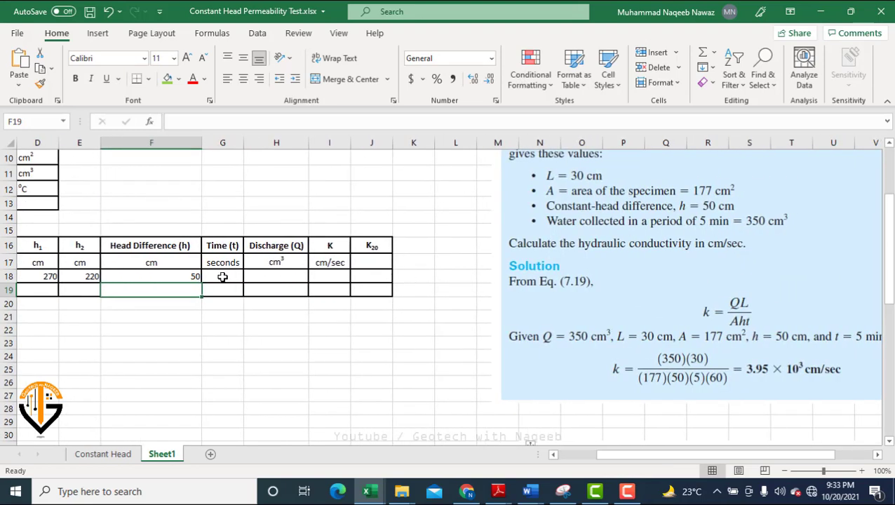
click(215, 213)
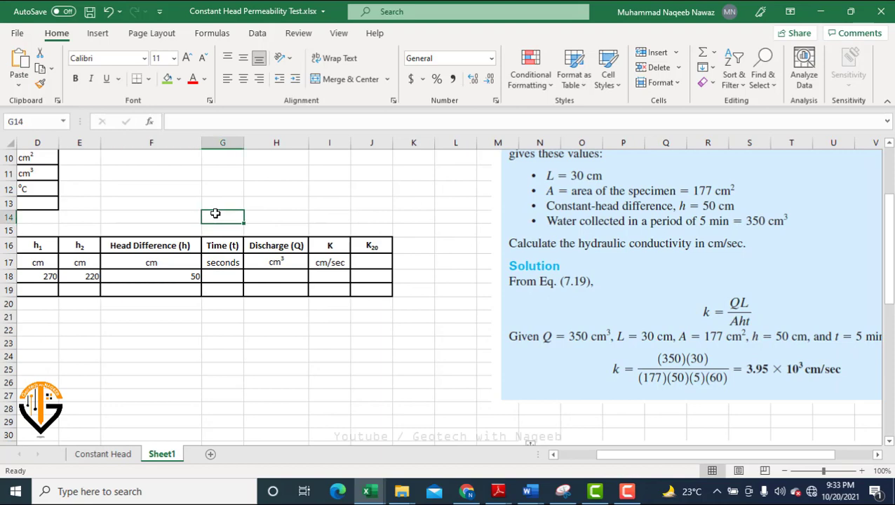
text(5)
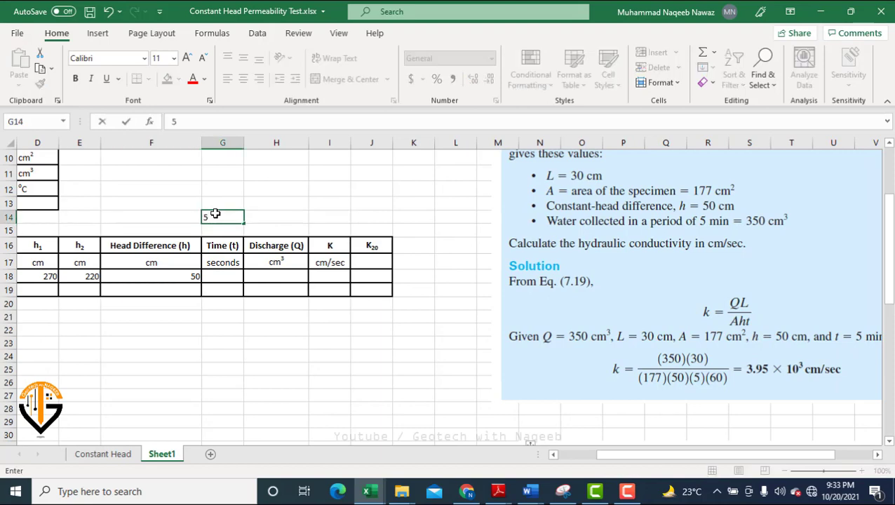
key(Return)
key(Return)
key(Return)
key(Return)
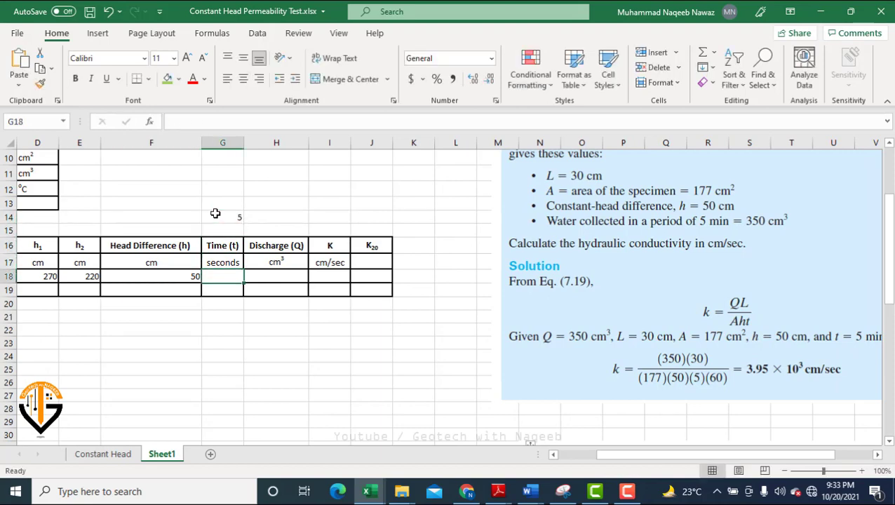
Step: Convert the collection time to seconds in G18 with the formula =G14*60 and center the cell
text(=)
click(239, 216)
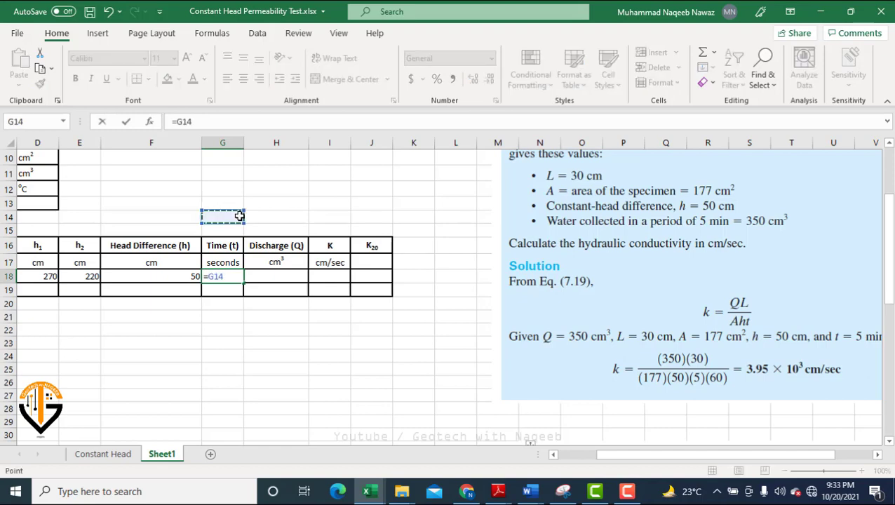
text(*)
key(Return)
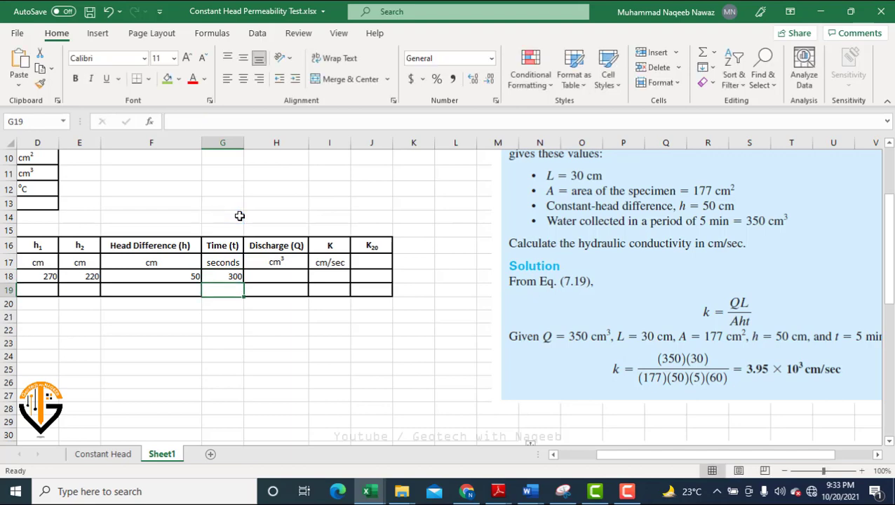
click(228, 277)
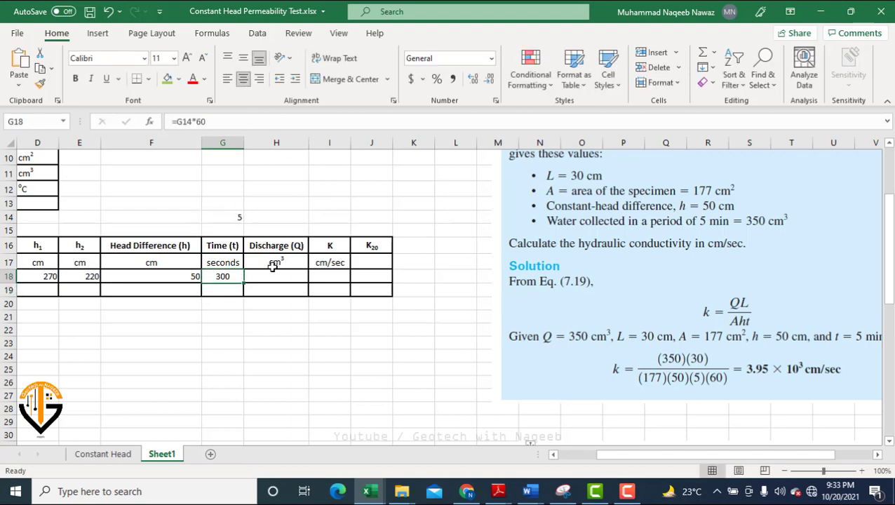
Step: Enter the first trial's discharge of 350 cm³ in H18
click(270, 270)
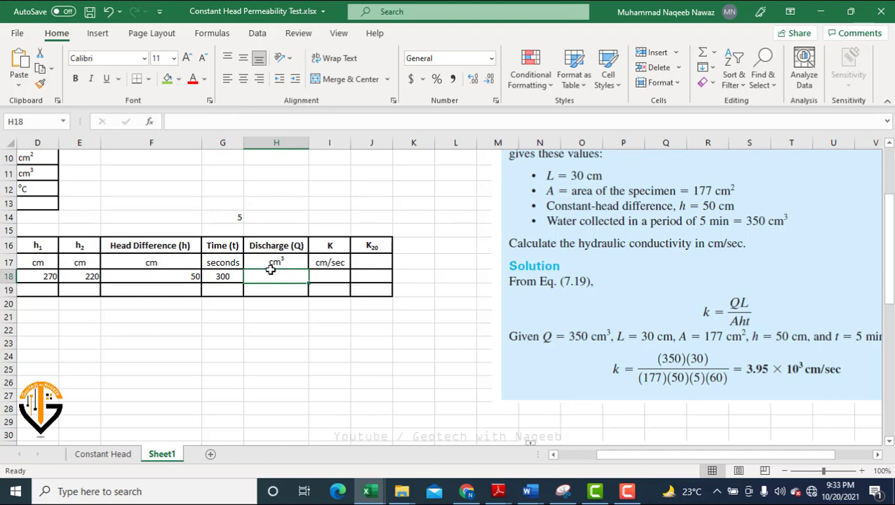
text(350)
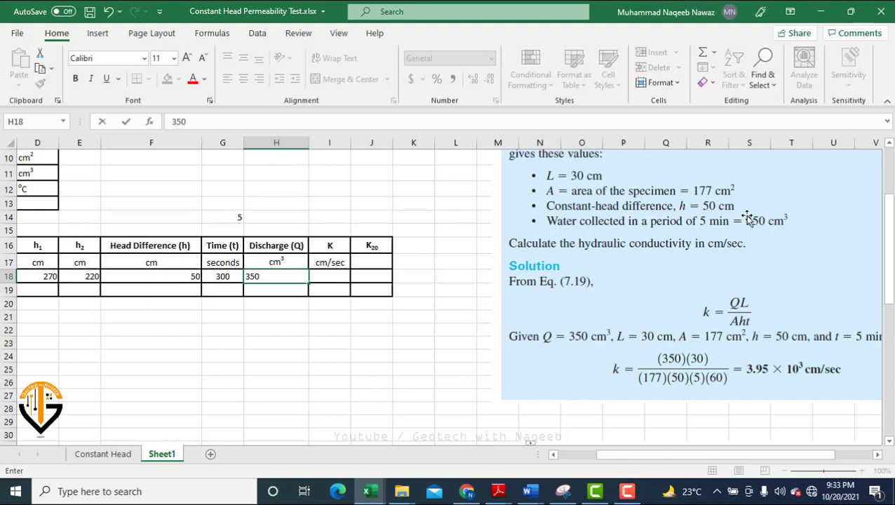
click(343, 345)
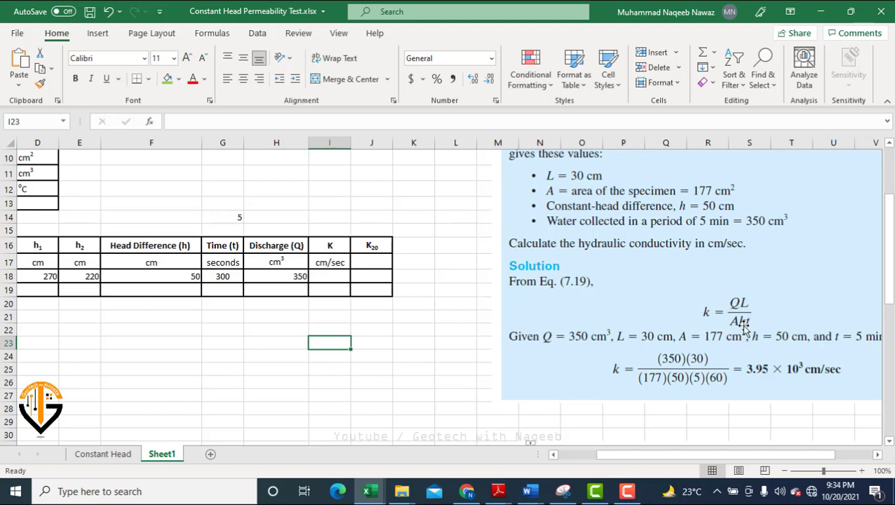
Step: Calculate the first trial's permeability K in I18 with the formula =(H18*C9)/(C10*F18*G18)
click(329, 276)
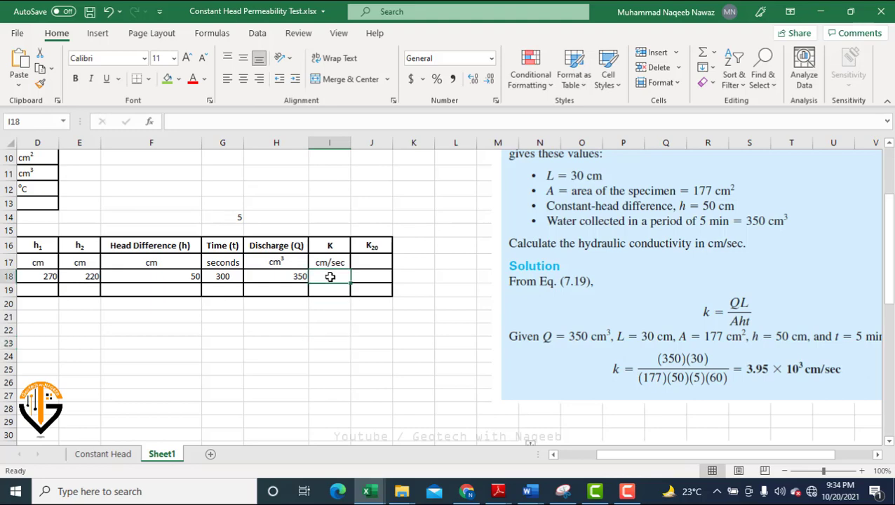
text(=()
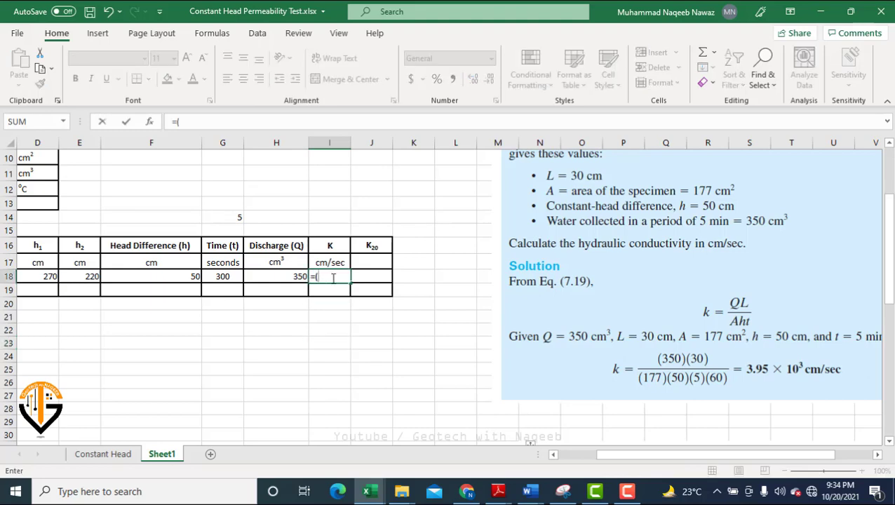
drag(603, 453, 593, 454)
click(325, 276)
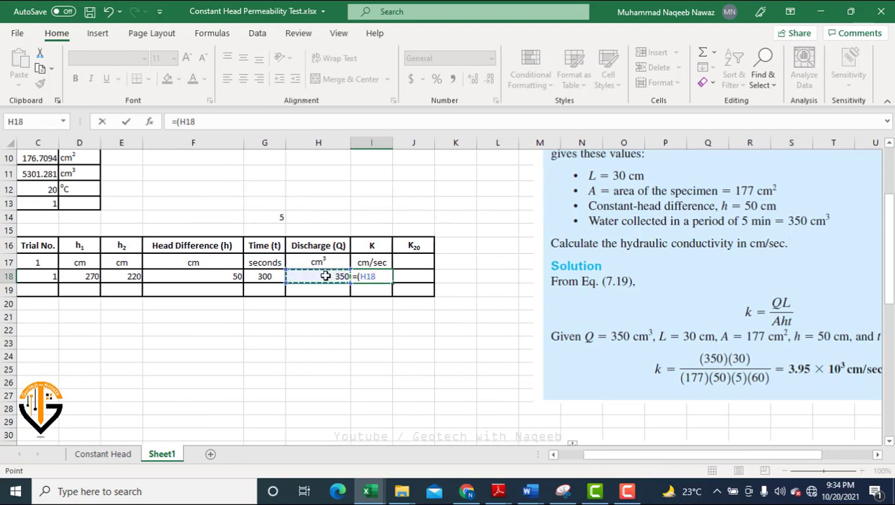
text(*)
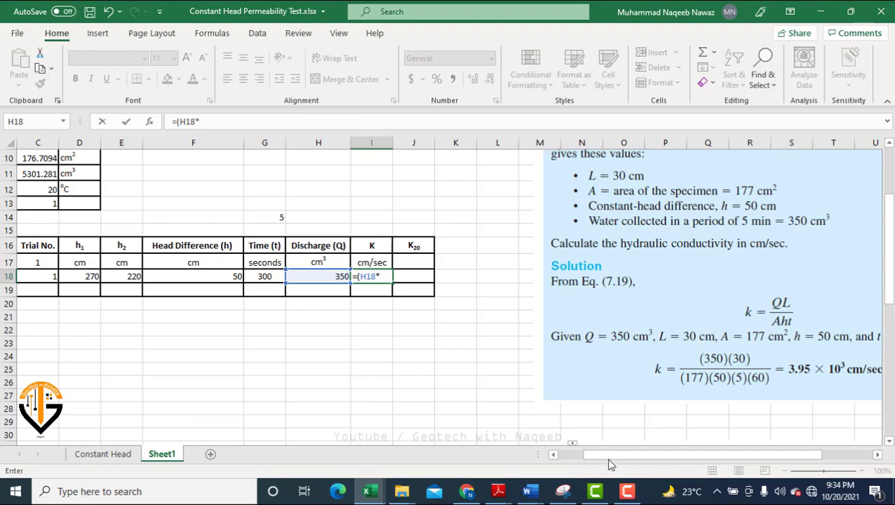
drag(609, 455, 555, 455)
scroll(217, 344, up, 1)
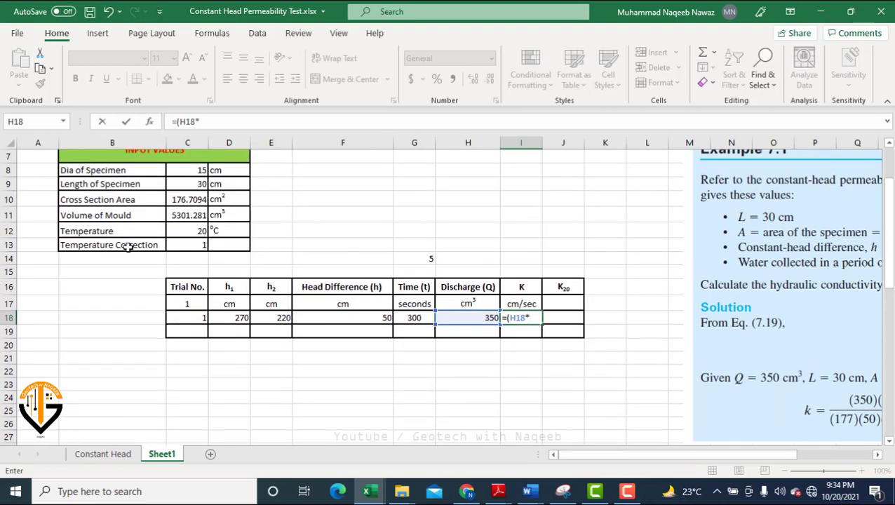
click(189, 184)
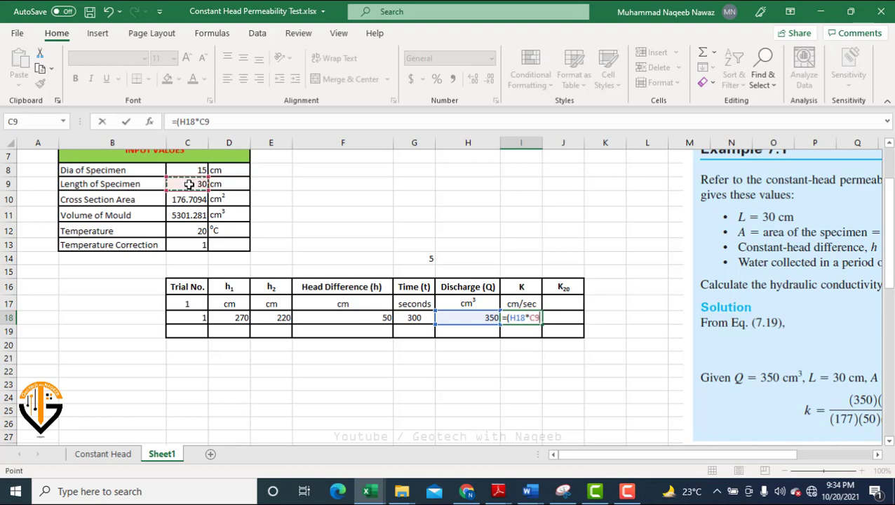
text()/()
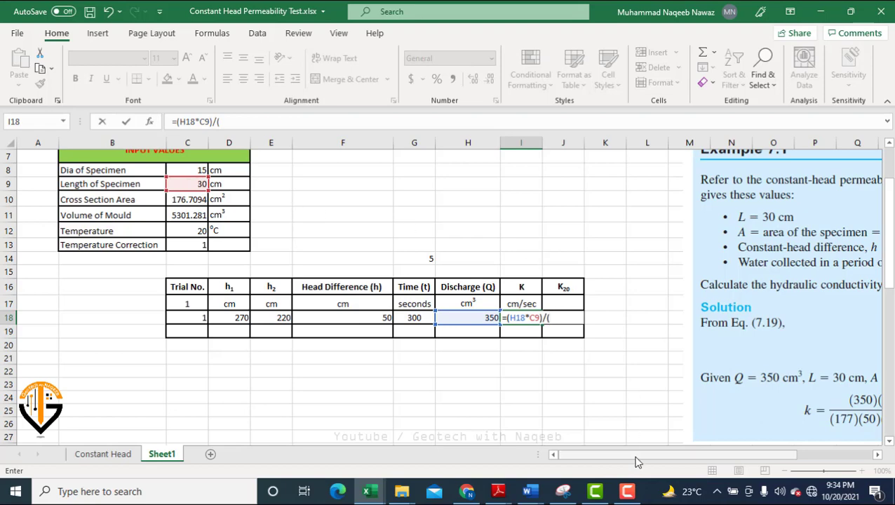
drag(635, 458, 609, 457)
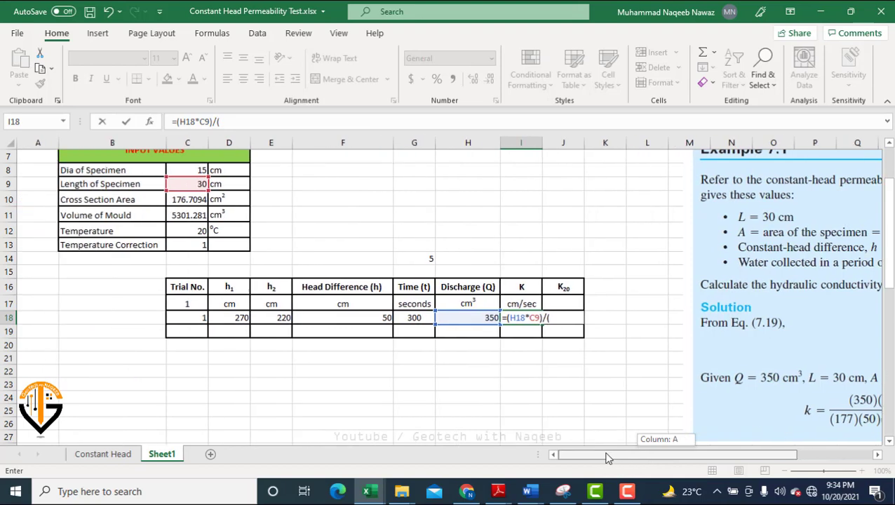
click(184, 198)
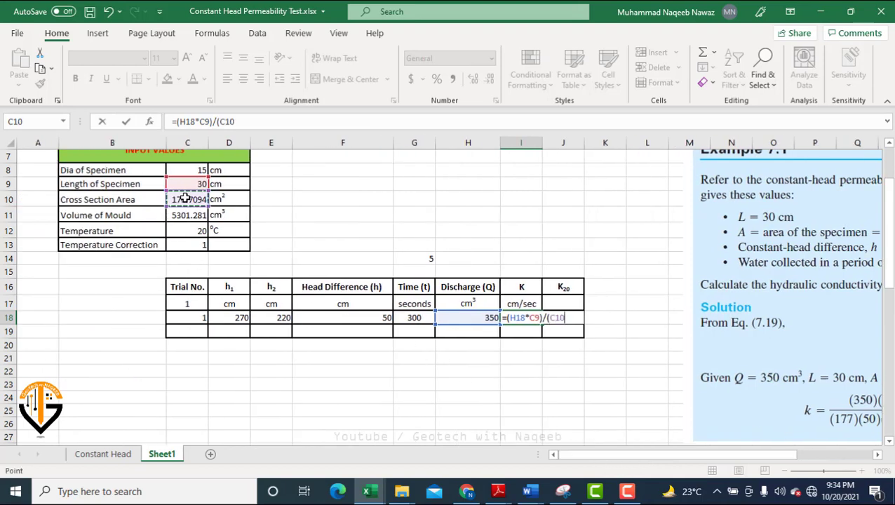
text(*)
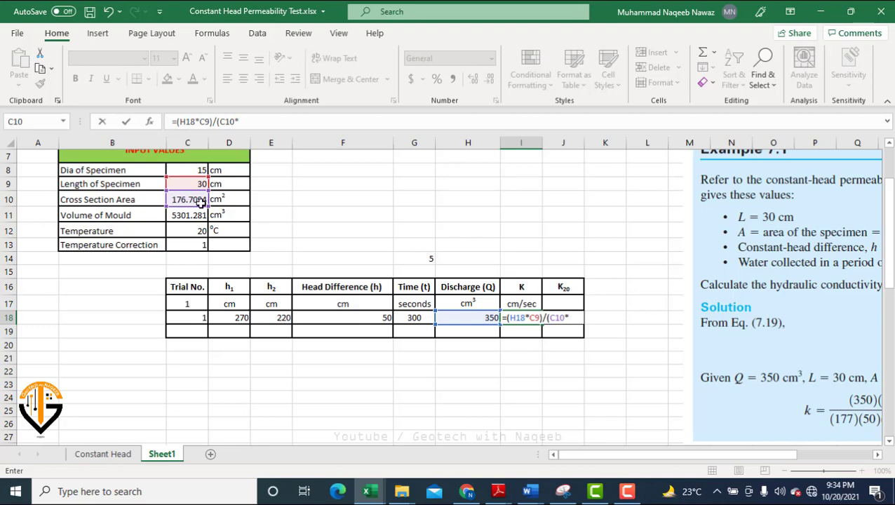
click(359, 317)
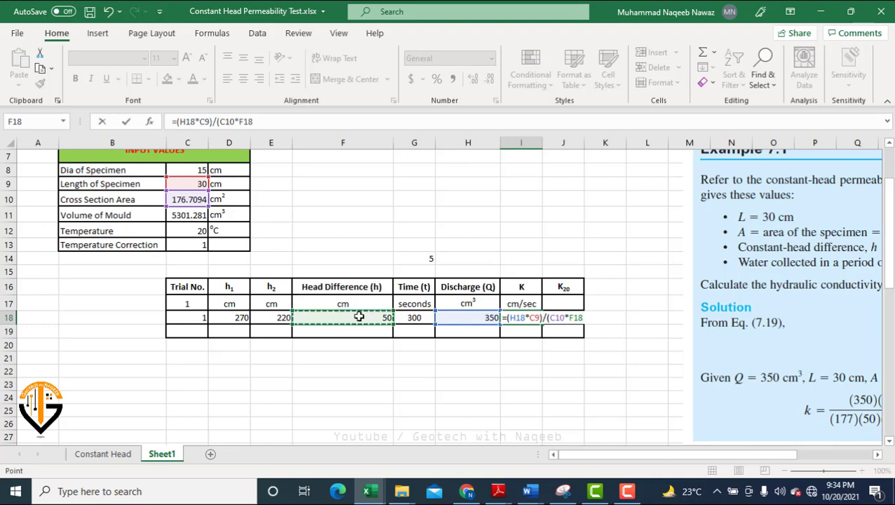
text(*)
click(412, 317)
text())
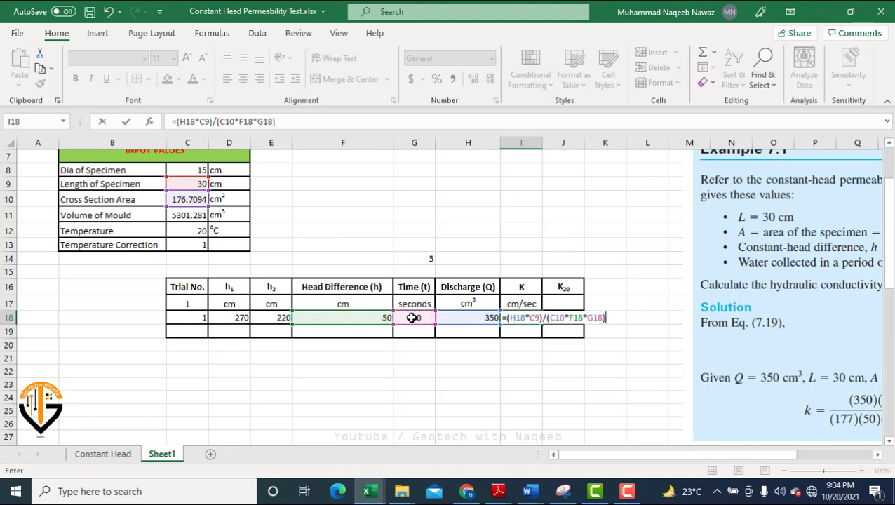
key(Return)
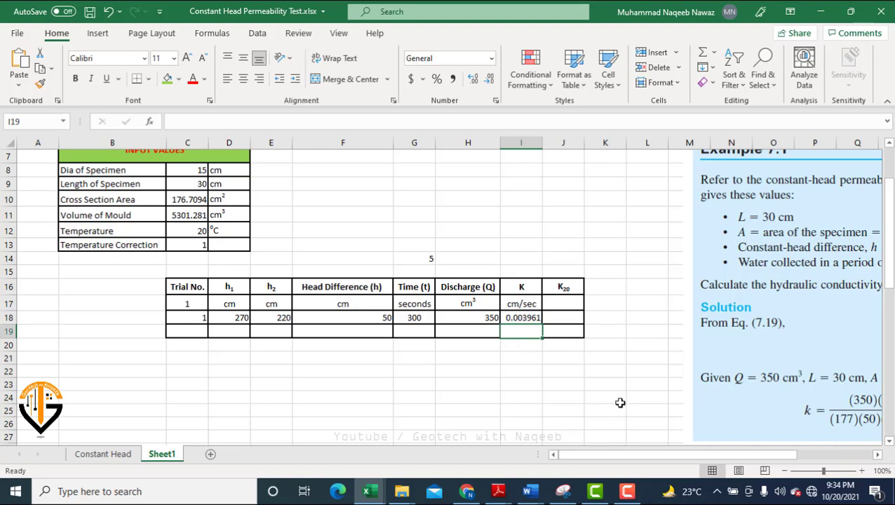
Step: Format the K result in I18 as Scientific with 2 decimal places
drag(671, 454, 722, 455)
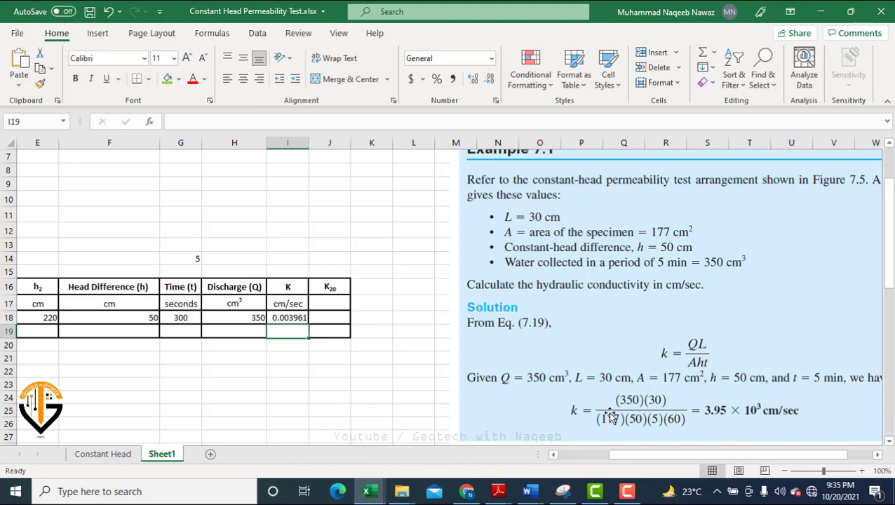
click(293, 317)
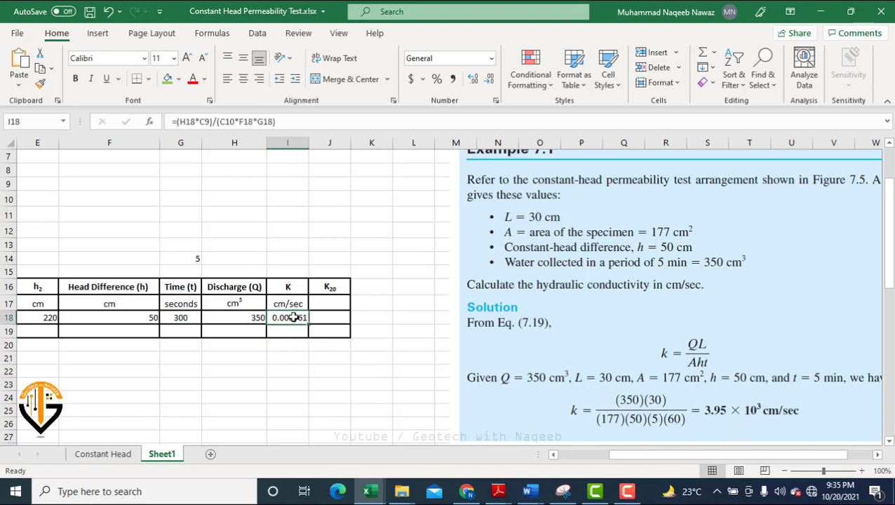
click(490, 59)
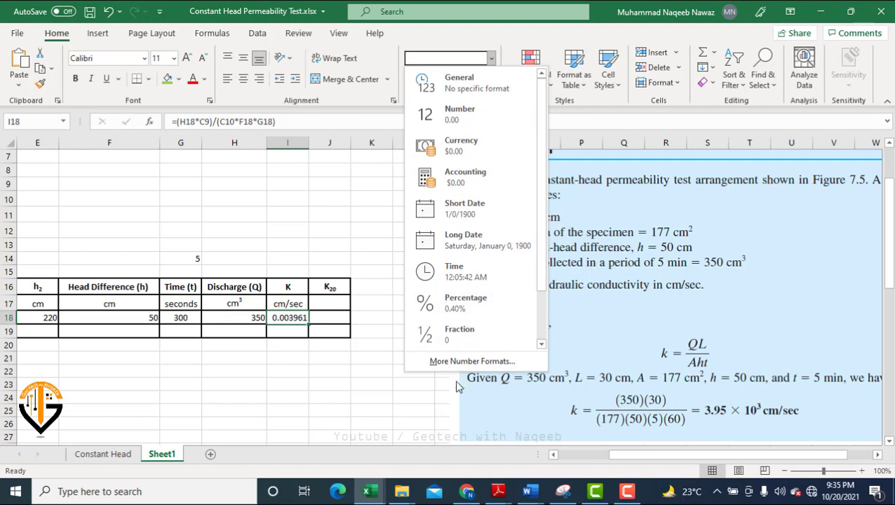
click(456, 360)
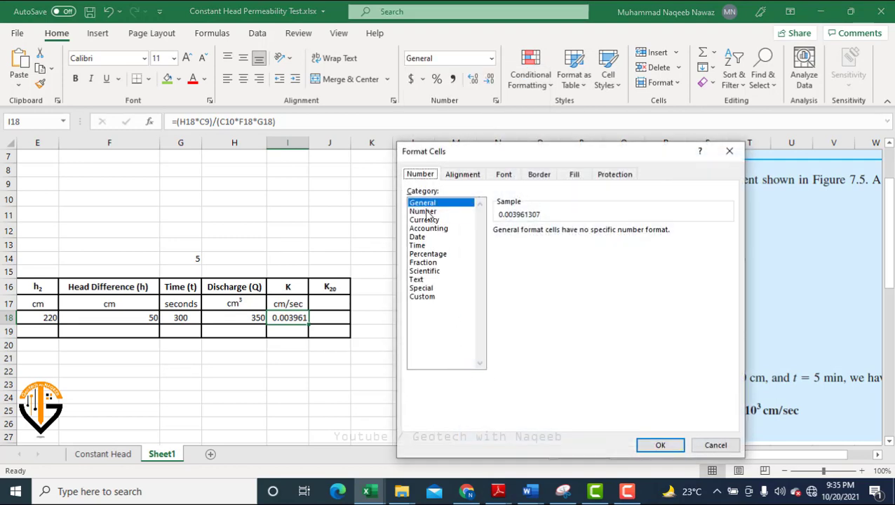
click(424, 271)
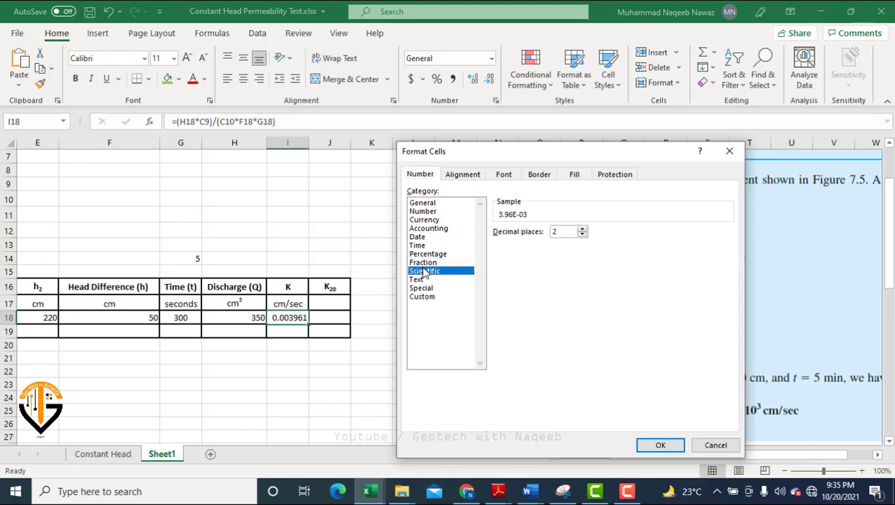
click(659, 444)
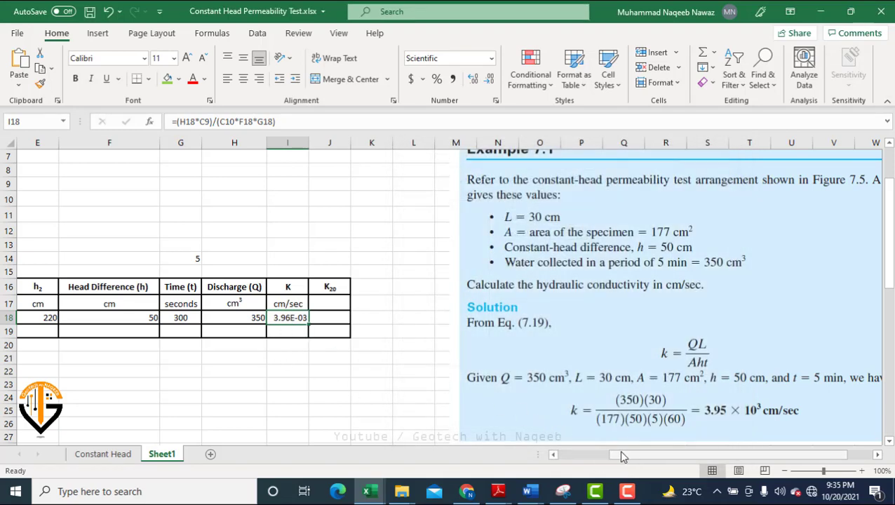
Step: Calculate the first trial's K20 in J18 by multiplying K by the temperature correction with the formula =I18*C13
drag(634, 456, 589, 456)
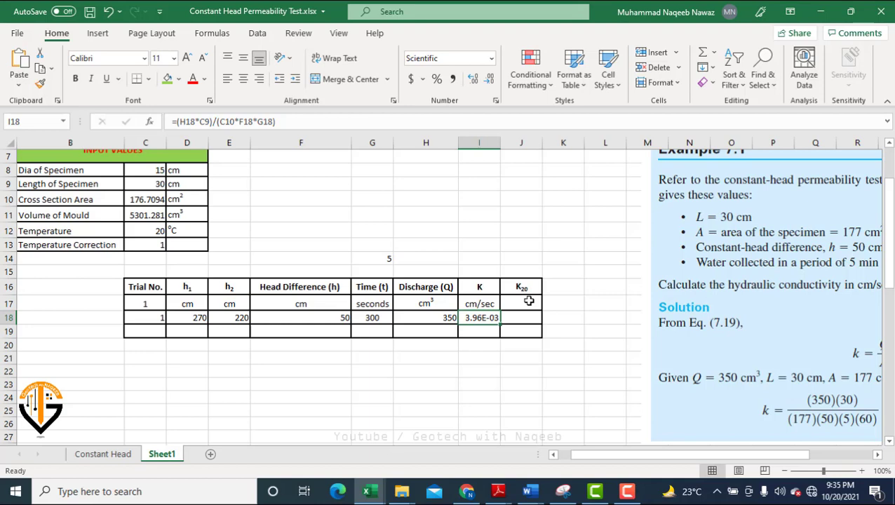
drag(731, 455, 715, 454)
click(562, 316)
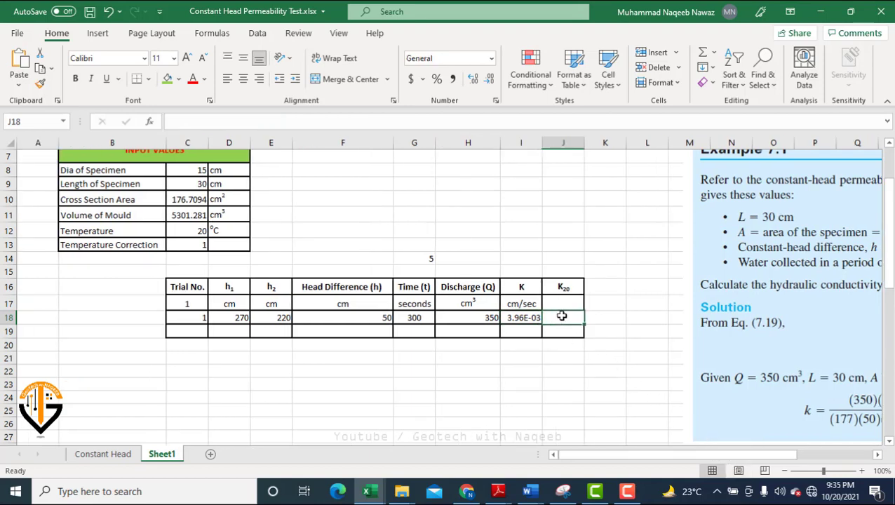
text(=)
click(522, 317)
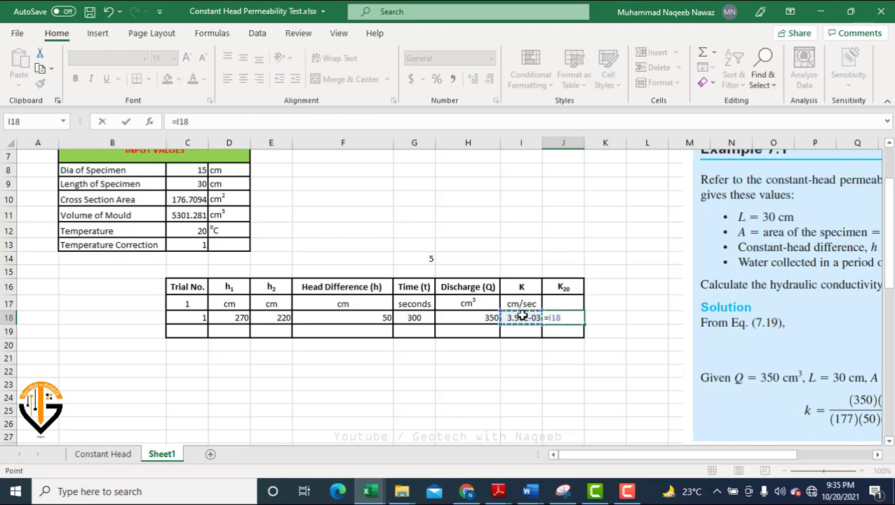
text(*)
click(180, 244)
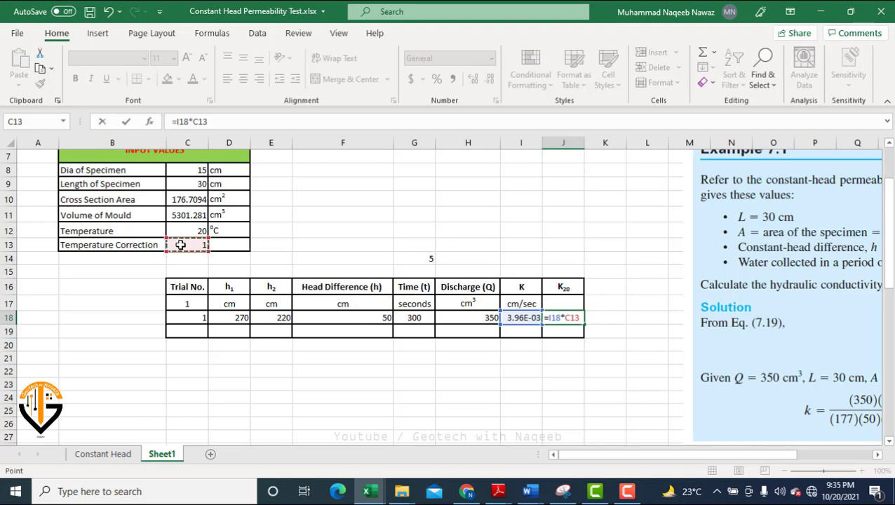
key(Return)
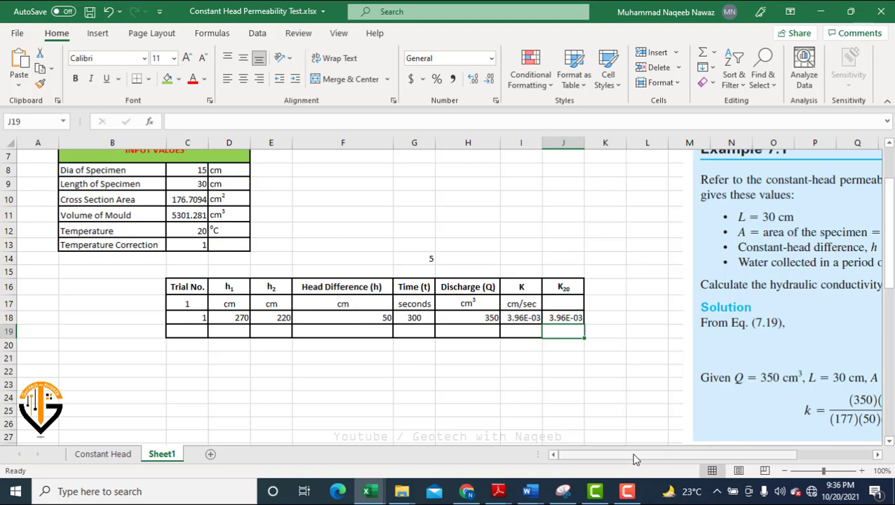
Step: Review the input values and trial results, comparing the calculated K with the worked solution of Example 7.1
mouse_move(633, 454)
mouse_down()
mouse_move(676, 452)
mouse_move(623, 456)
mouse_up()
scroll(524, 390, up, 1)
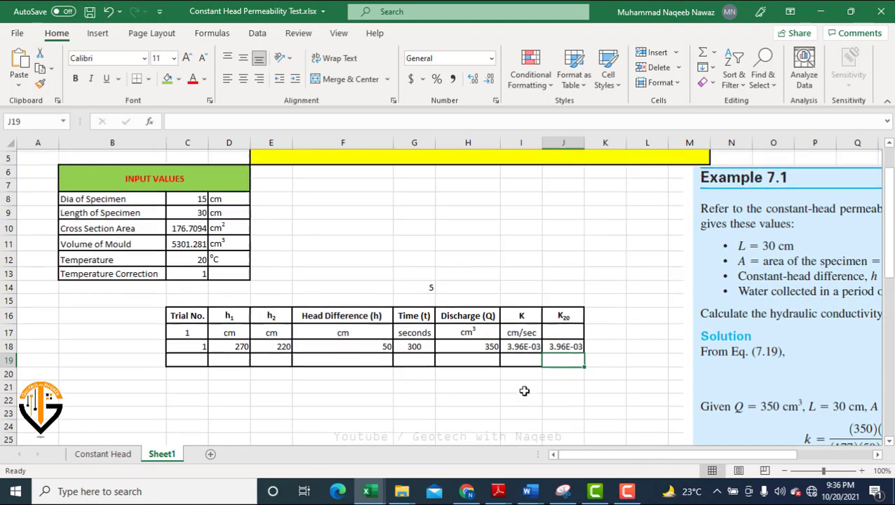
scroll(524, 391, up, 1)
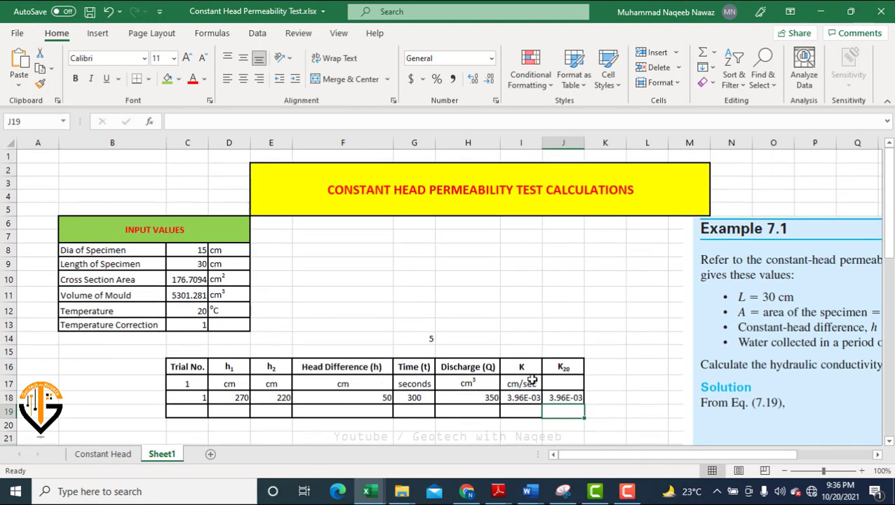
scroll(532, 379, down, 1)
scroll(623, 383, down, 1)
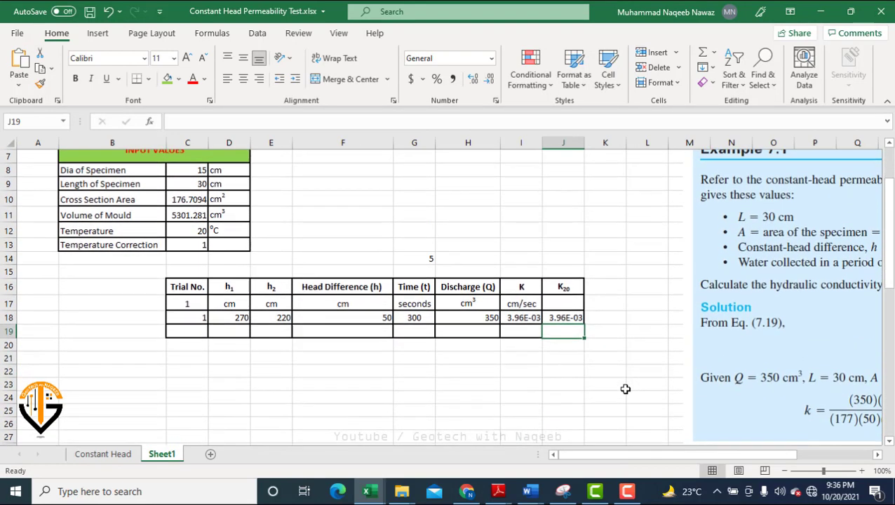
drag(655, 455, 706, 455)
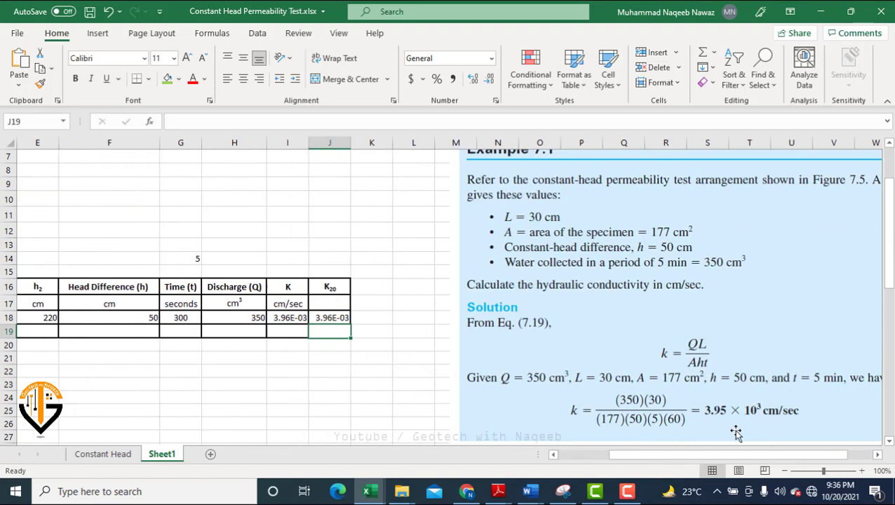
scroll(735, 429, down, 2)
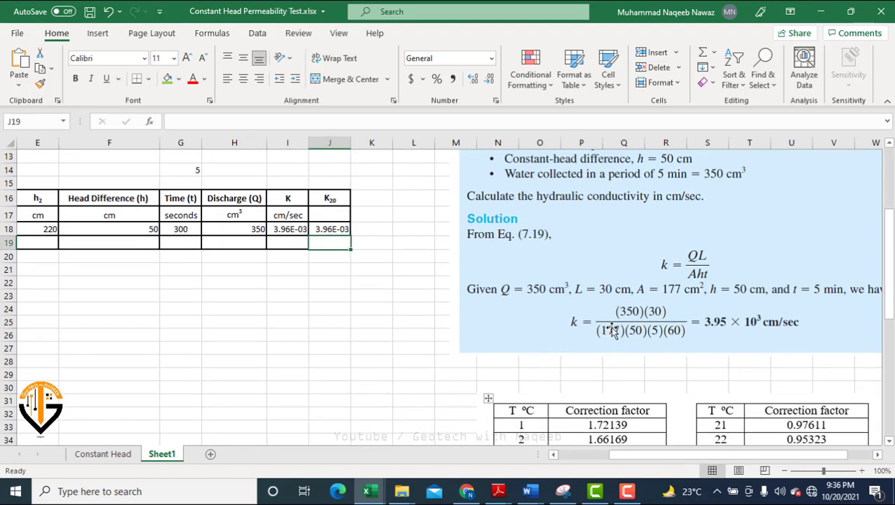
scroll(749, 336, up, 1)
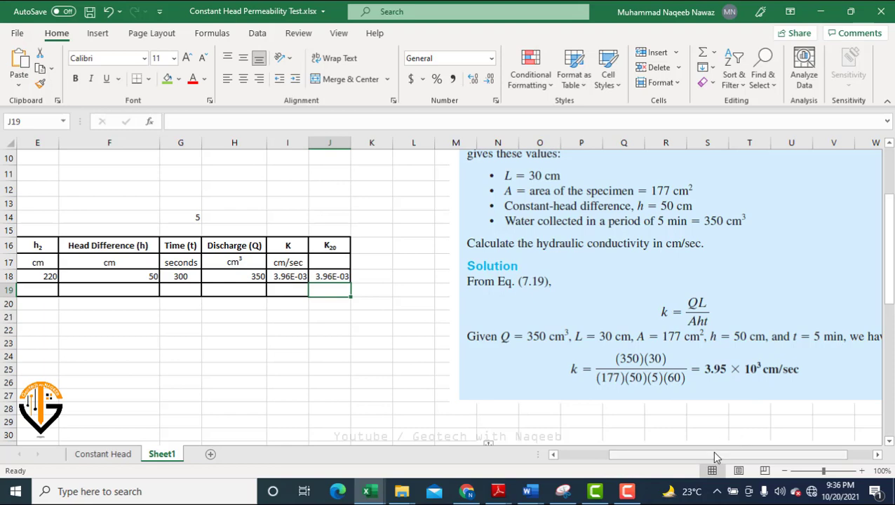
drag(713, 454, 636, 456)
scroll(303, 361, up, 2)
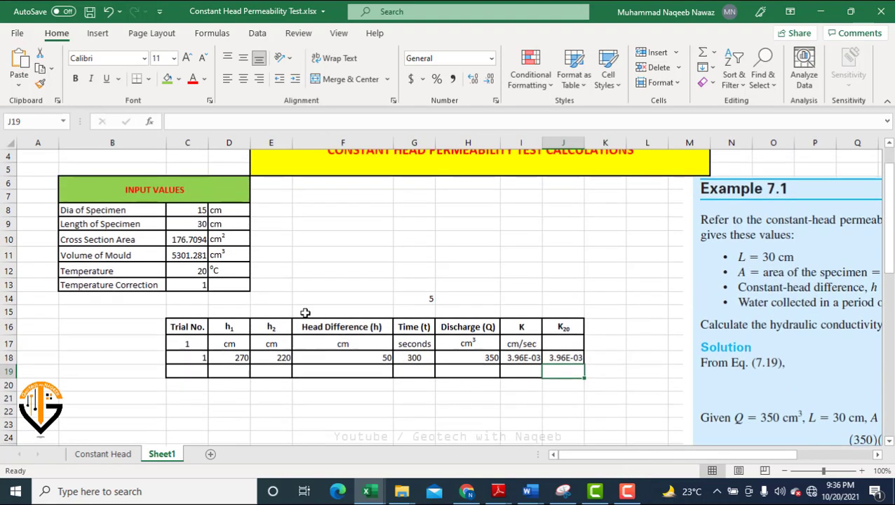